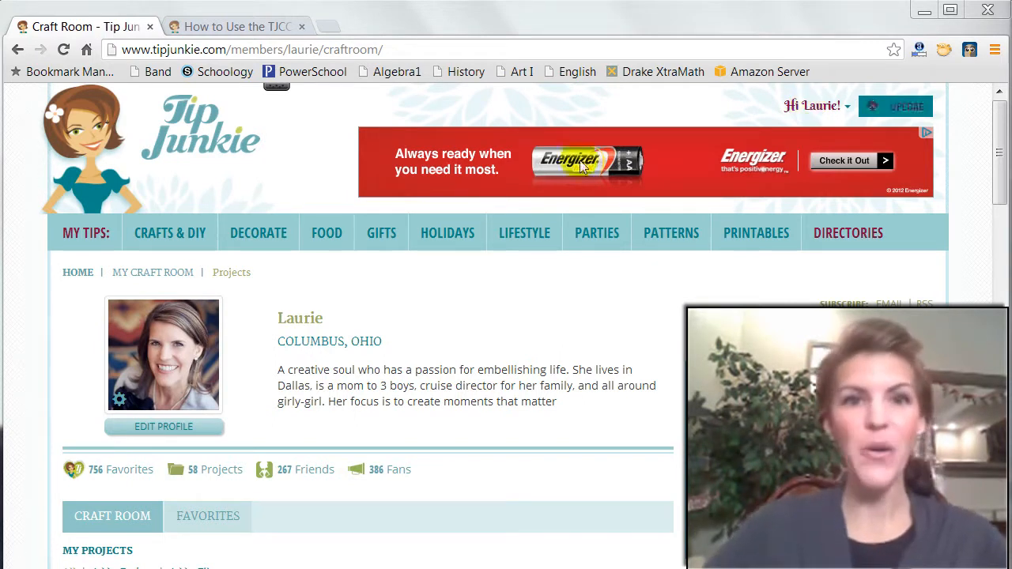
- Look over the craft room profile page and its list of existing projects
click(91, 242)
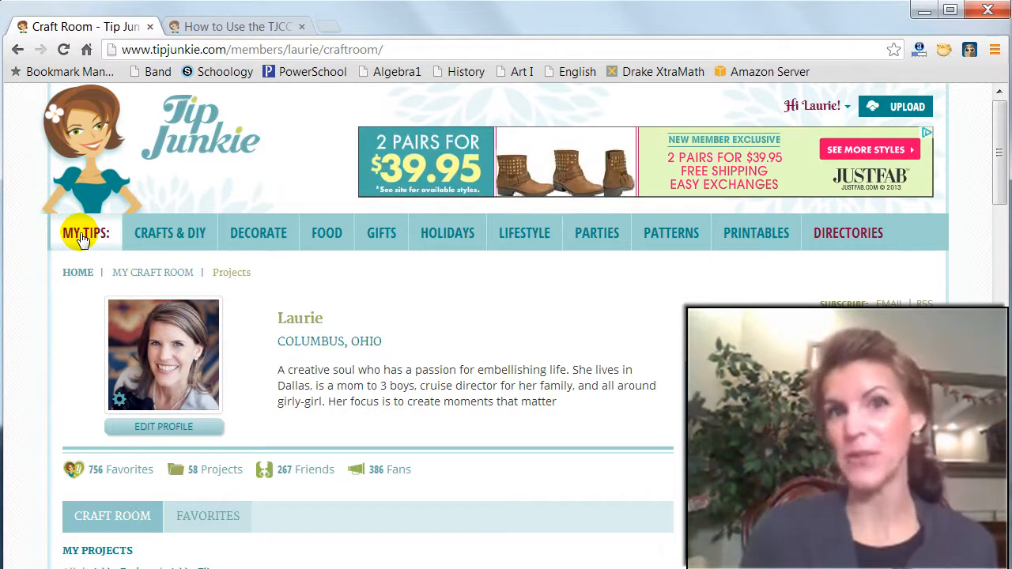
scroll(391, 298, down, 3)
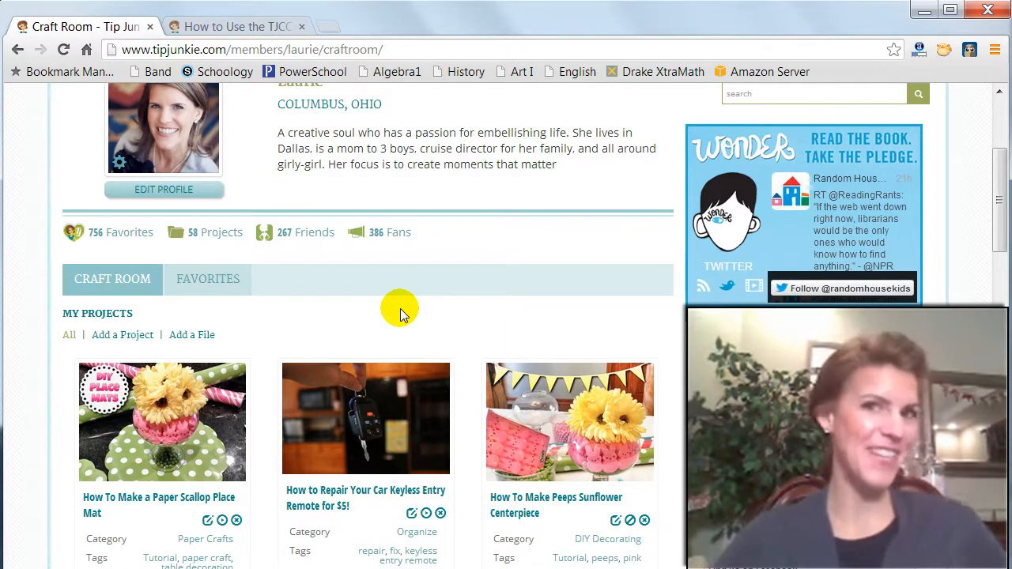
scroll(399, 313, up, 3)
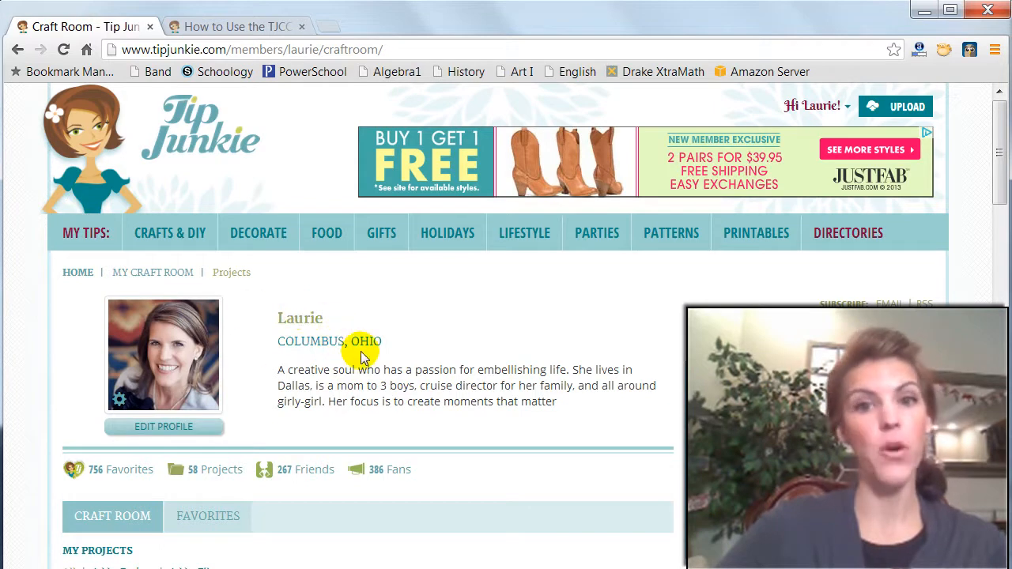
scroll(360, 352, down, 2)
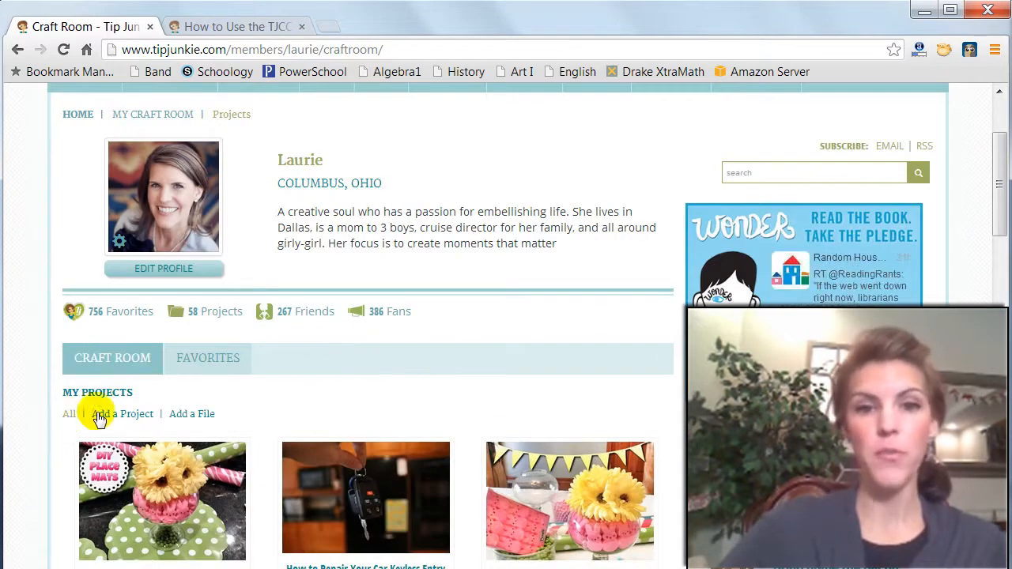
scroll(261, 403, down, 2)
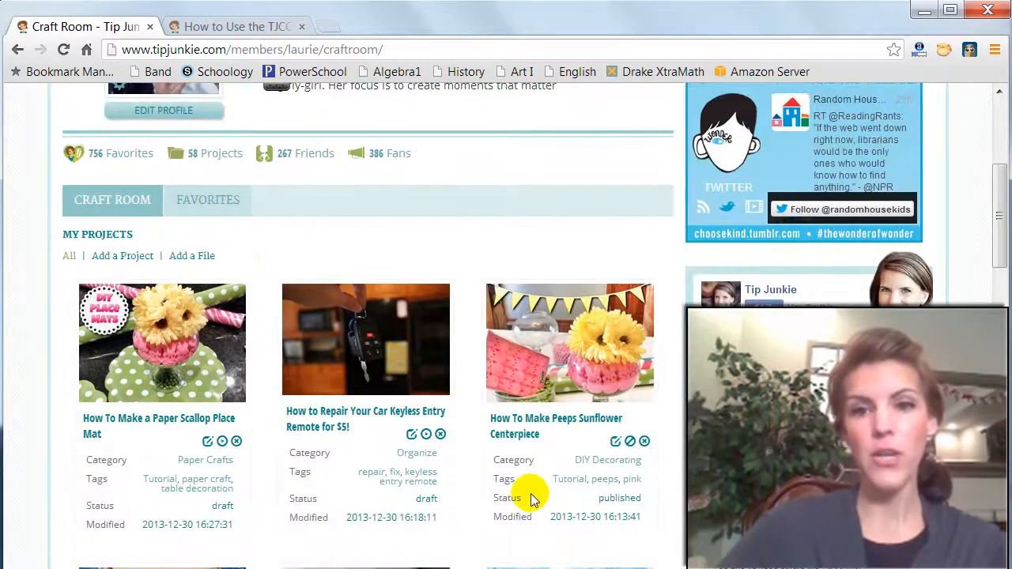
scroll(531, 495, down, 2)
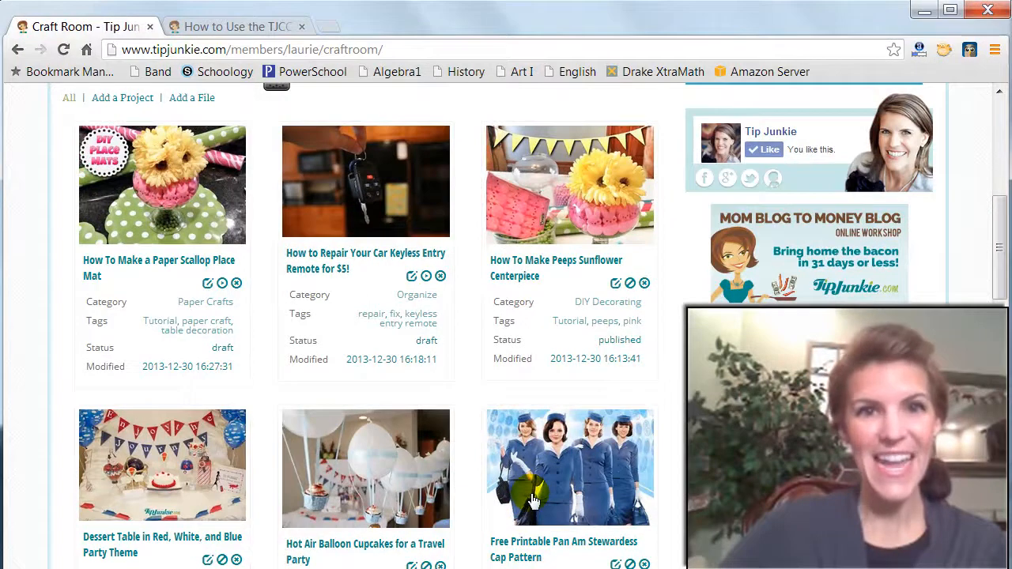
scroll(530, 497, up, 2)
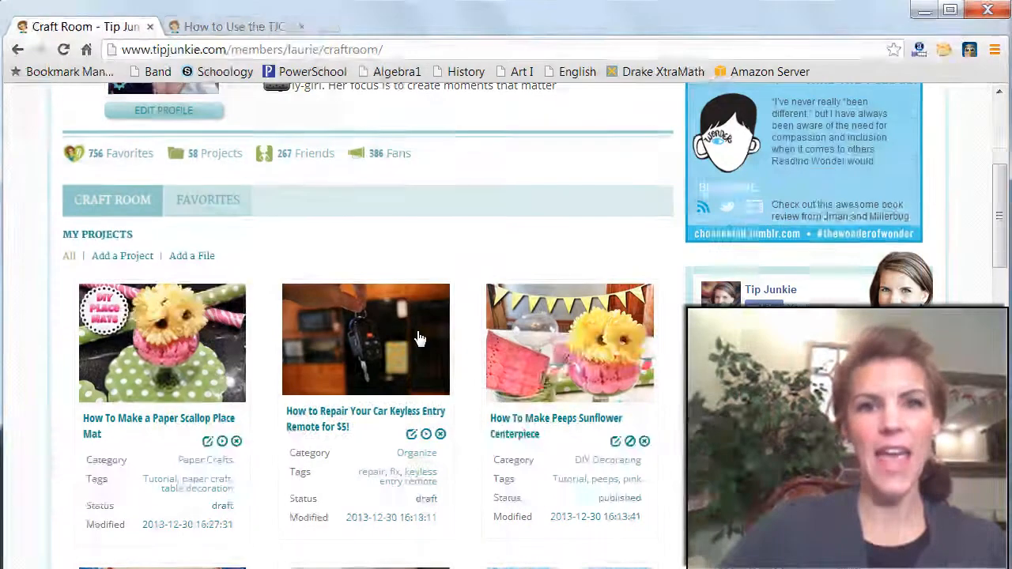
scroll(416, 332, up, 2)
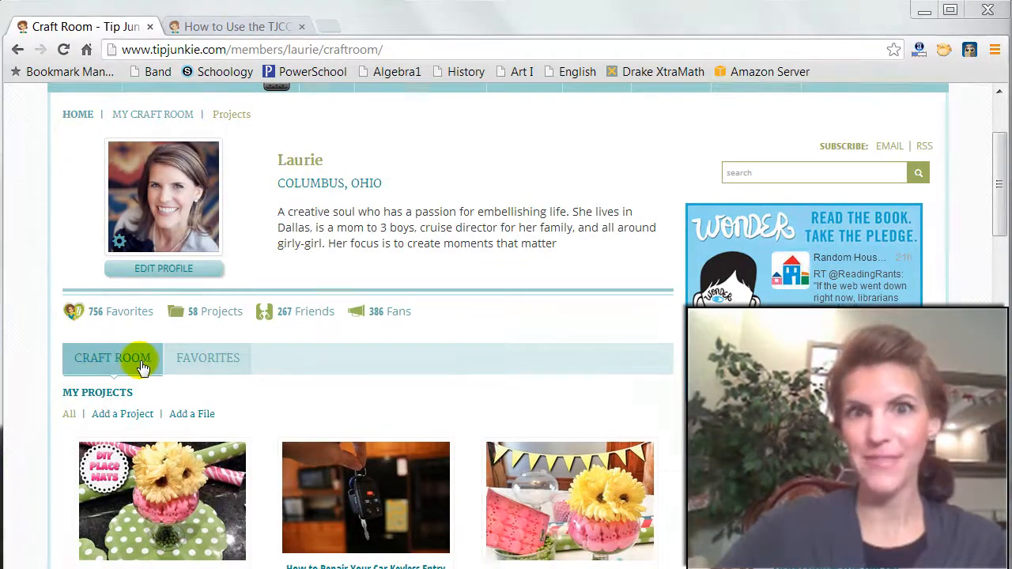
- Start a new project in the craft room and bring up its About Project form
click(131, 419)
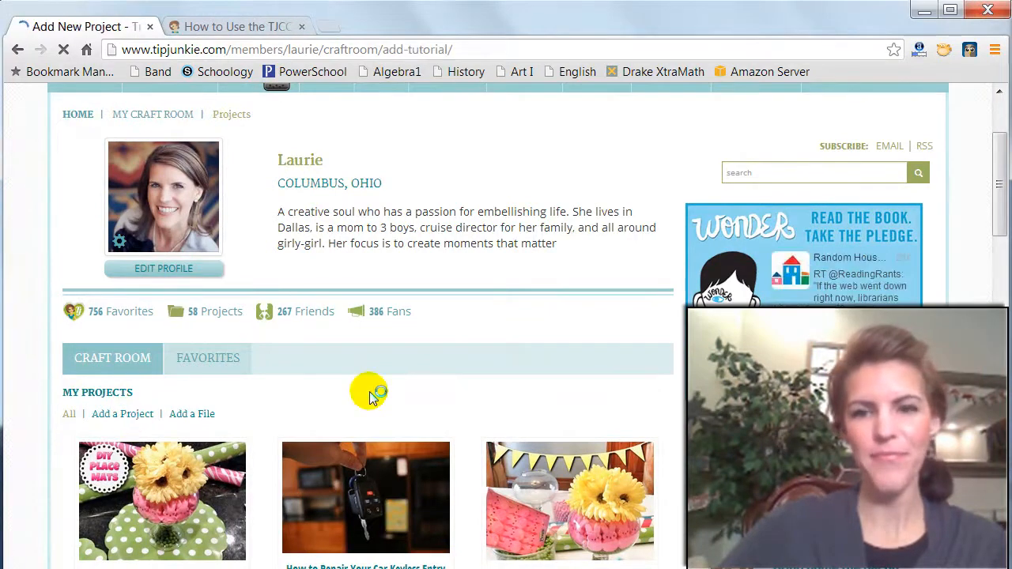
scroll(403, 376, down, 3)
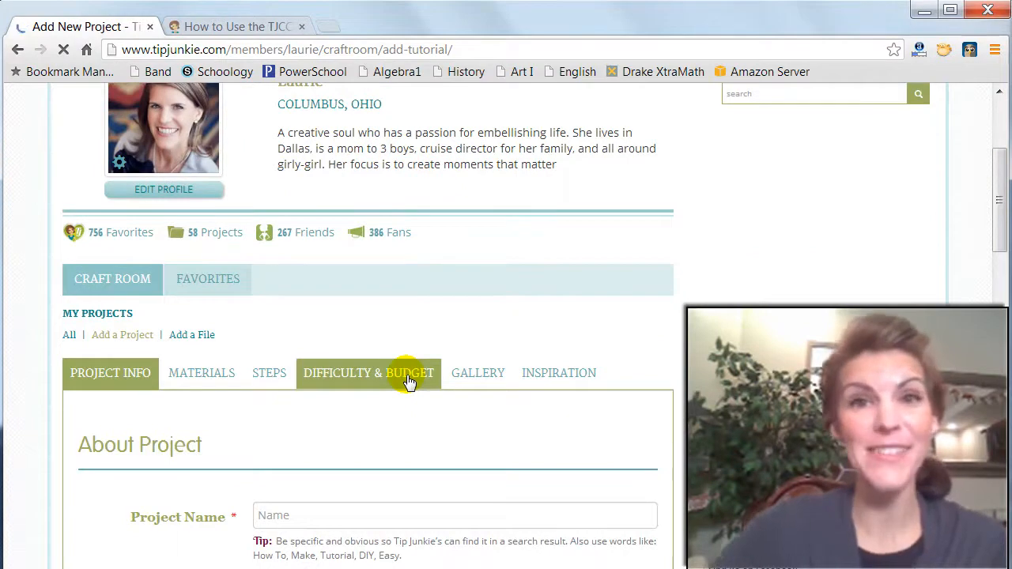
scroll(491, 338, down, 1)
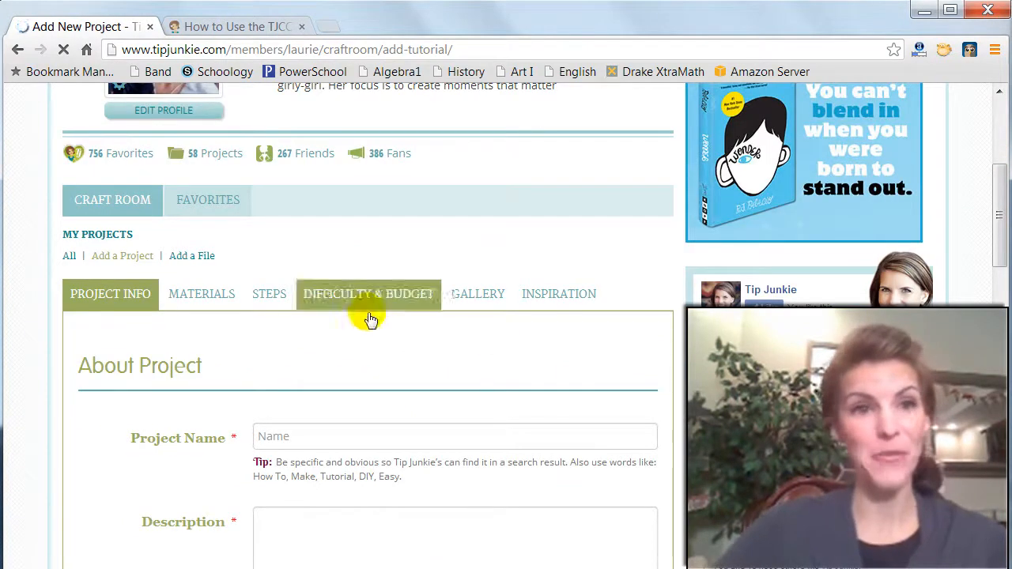
- Name the project "Gift Card Candy Gram Bouquet {DIY}"
click(287, 434)
scroll(278, 366, down, 1)
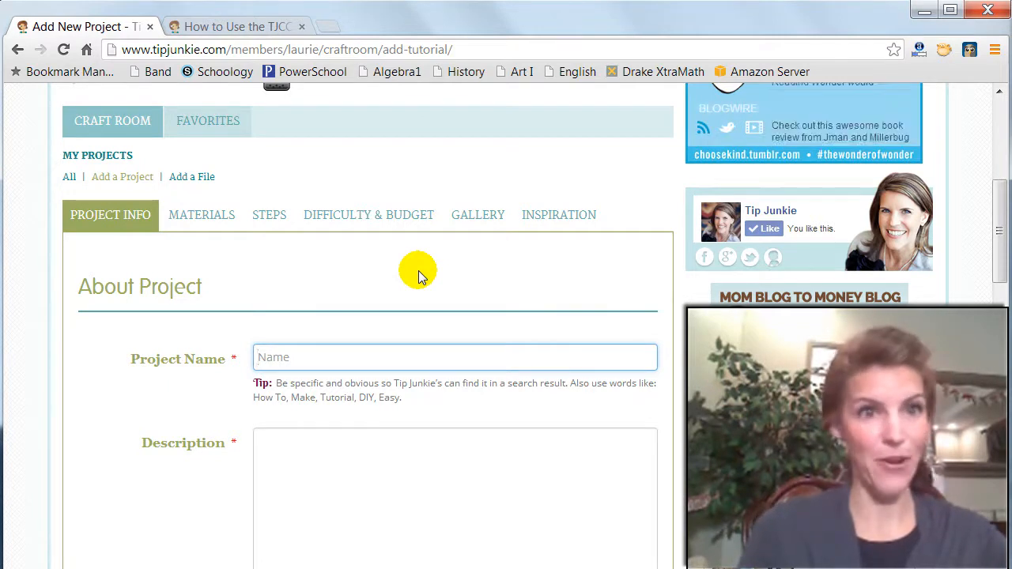
text(Gift Card V)
text(and)
key(BackSpace)
key(BackSpace)
key(BackSpace)
key(BackSpace)
text(Cand)
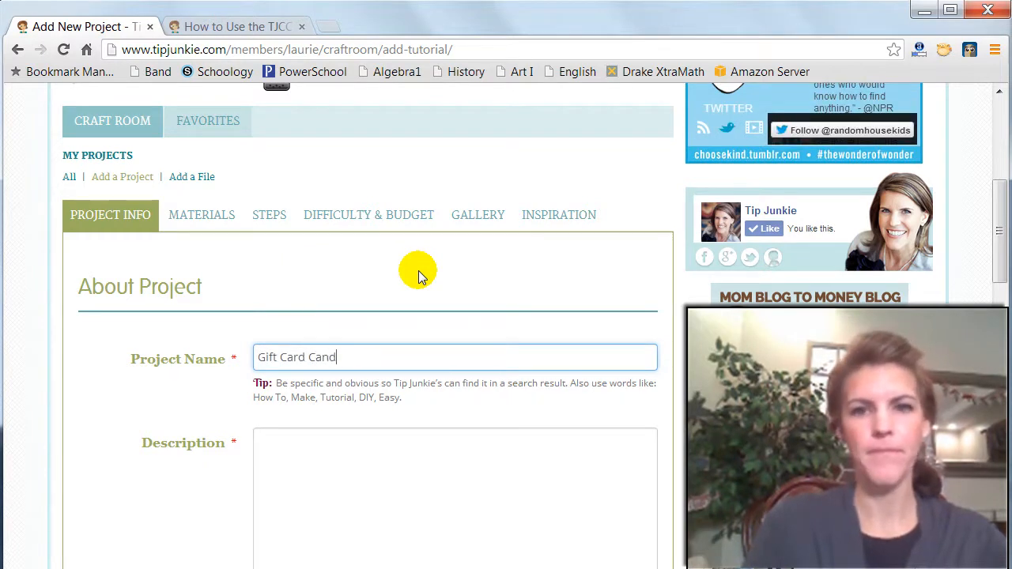
text(y Gram Bouquet {diy})
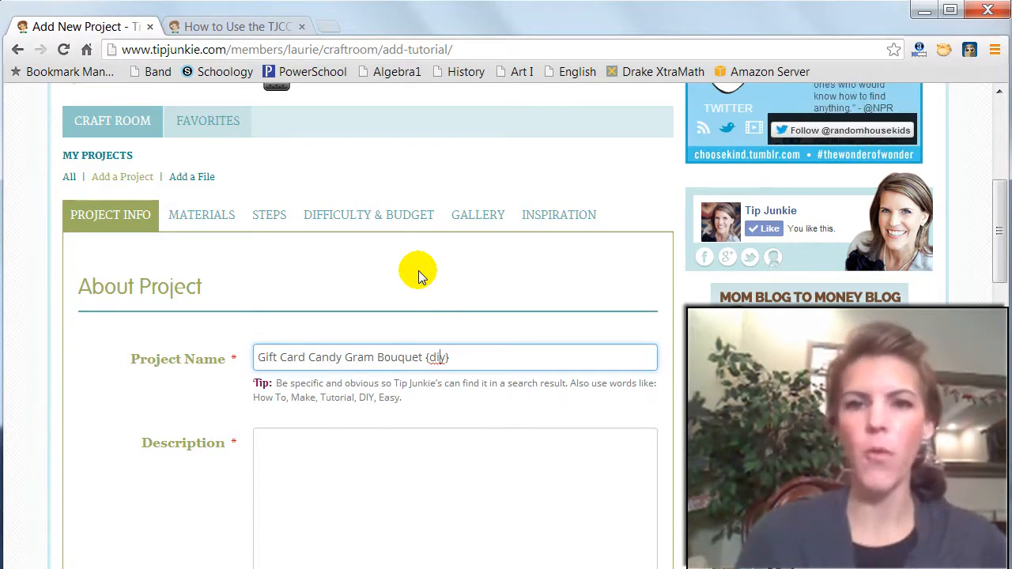
key(BackSpace)
key(BackSpace)
key(BackSpace)
text(DIY)
- Paste the prepared description beginning "Looking for a fun way to make giving a gift card more fun and impressive?" into the project form
click(381, 438)
scroll(431, 474, down, 1)
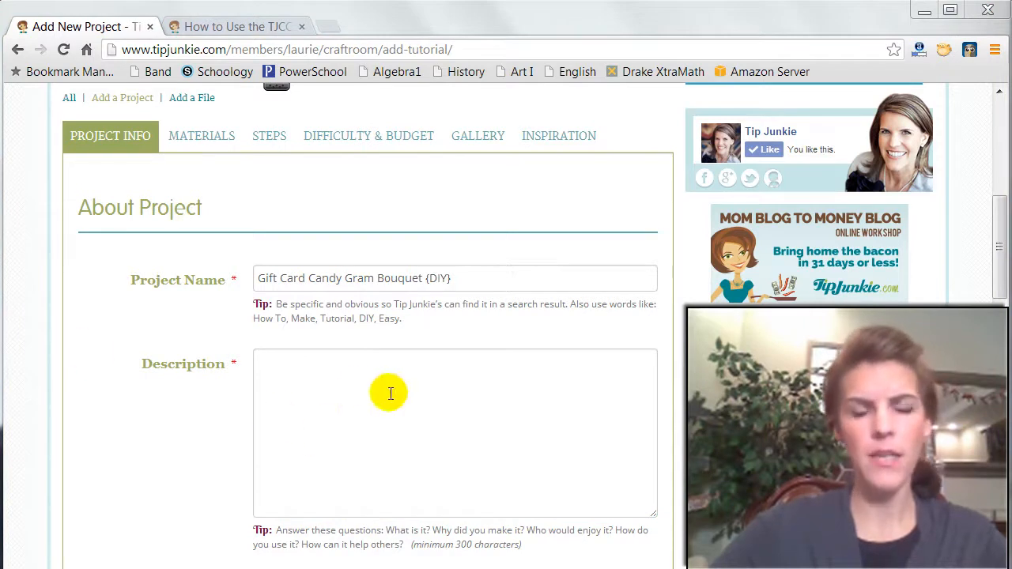
click(355, 388)
key(ctrl+v)
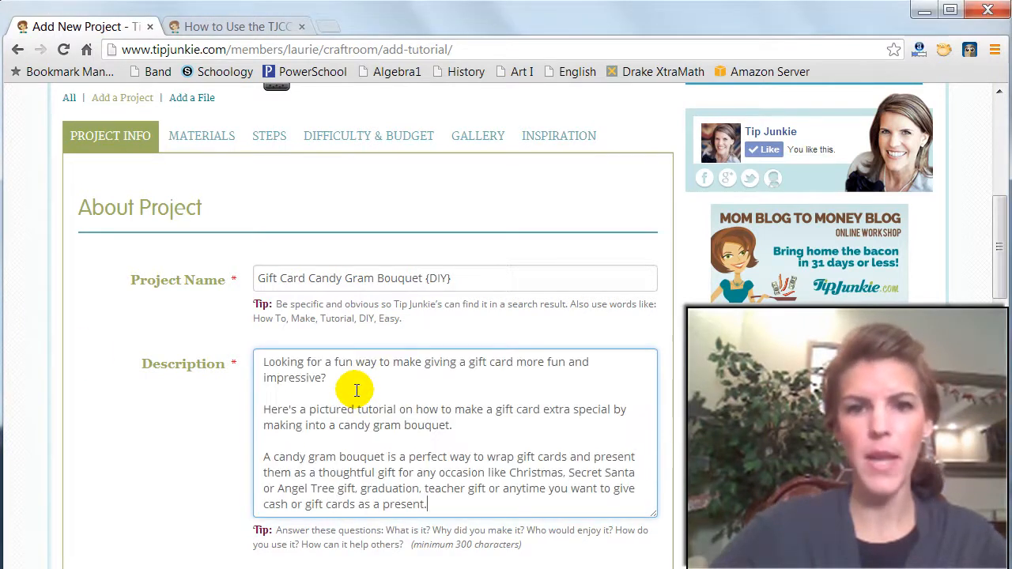
scroll(360, 387, up, 3)
scroll(359, 392, down, 3)
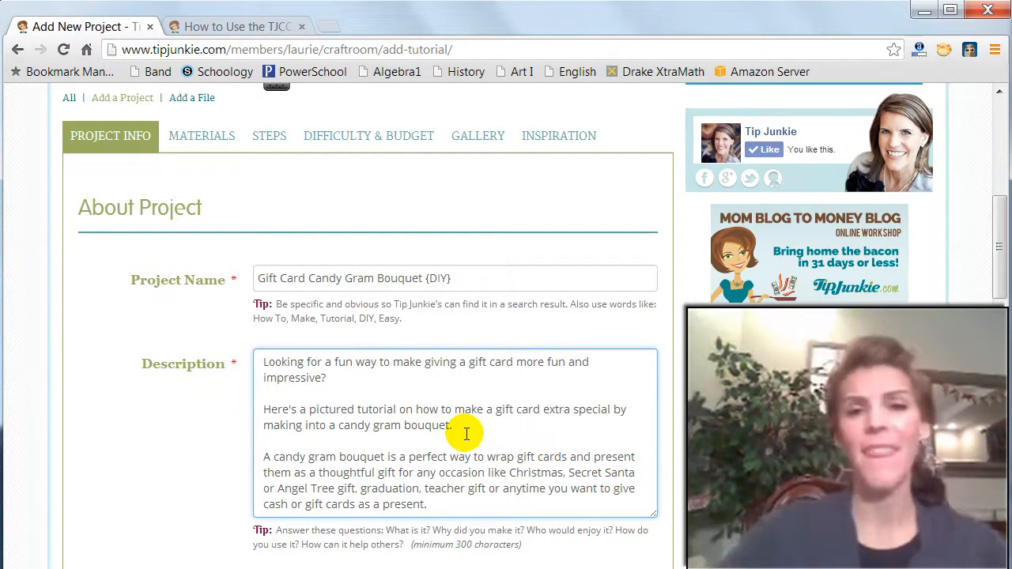
- Choose to upload a new main image for the project and open the file chooser
scroll(482, 435, down, 2)
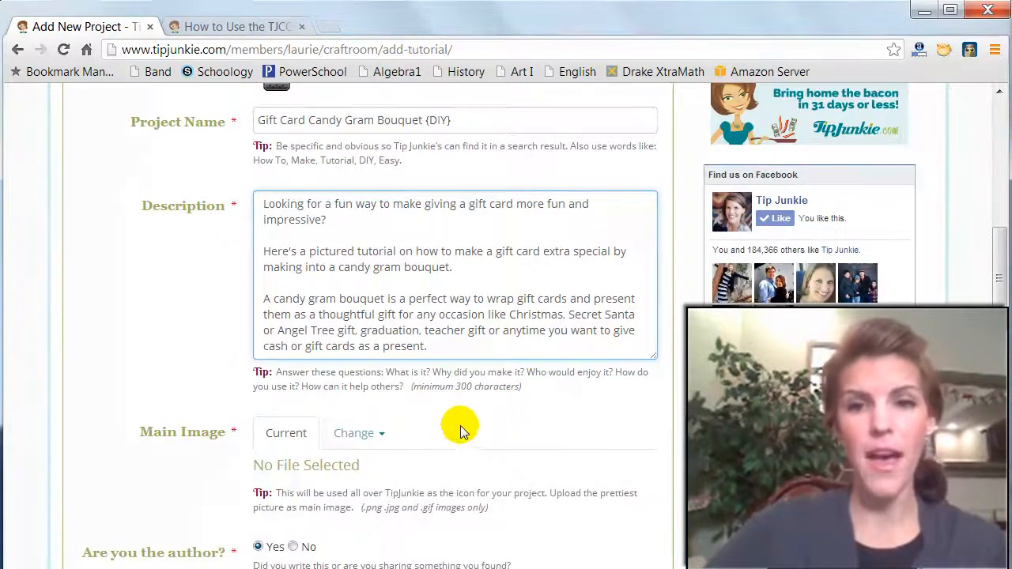
scroll(506, 411, up, 1)
scroll(515, 409, down, 1)
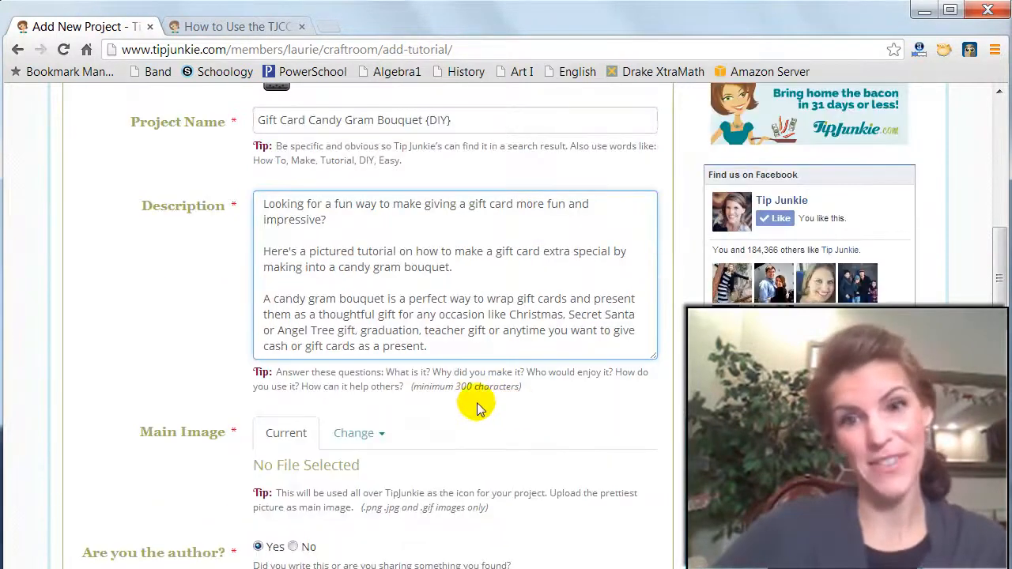
scroll(434, 431, down, 1)
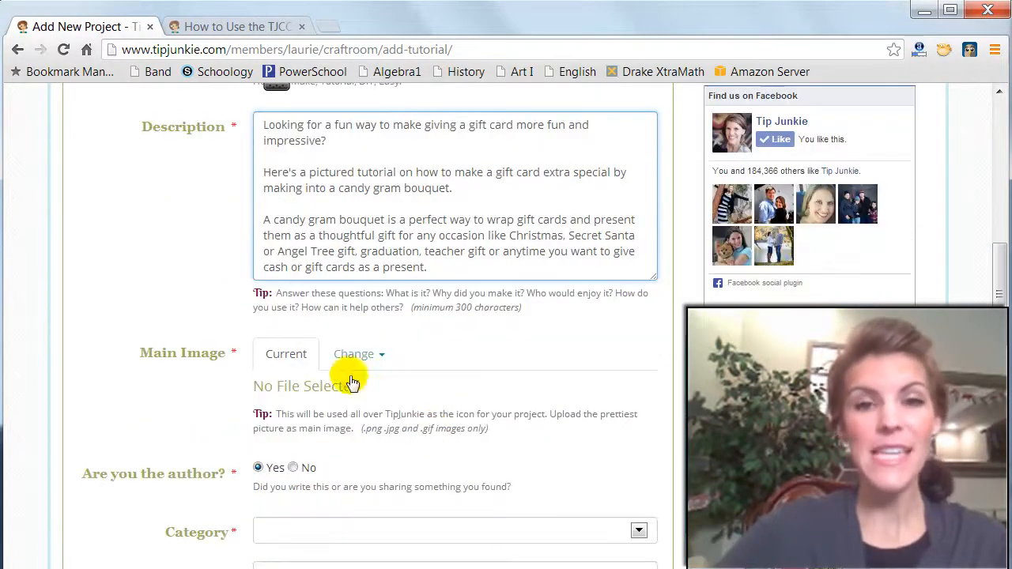
click(371, 359)
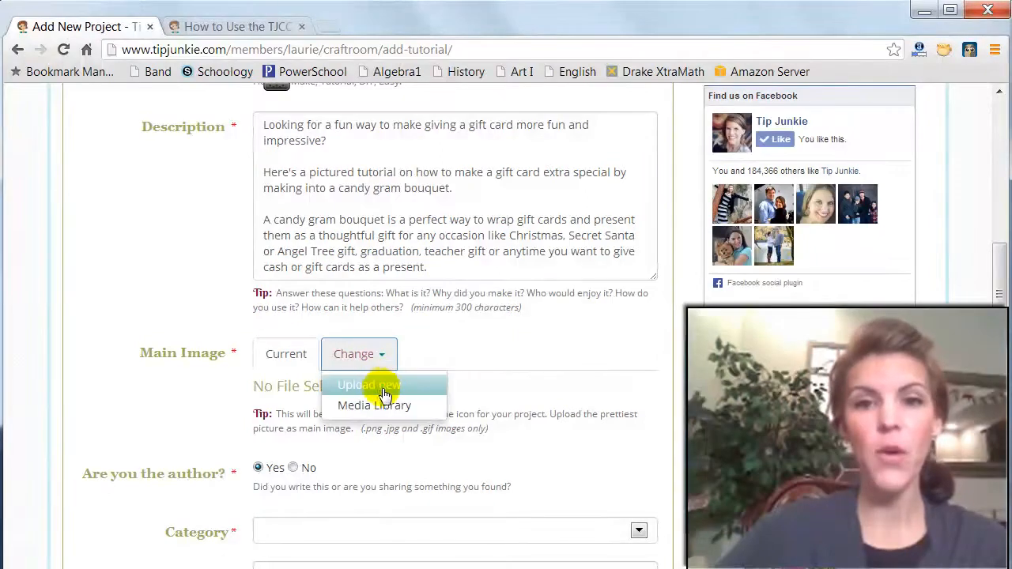
click(378, 389)
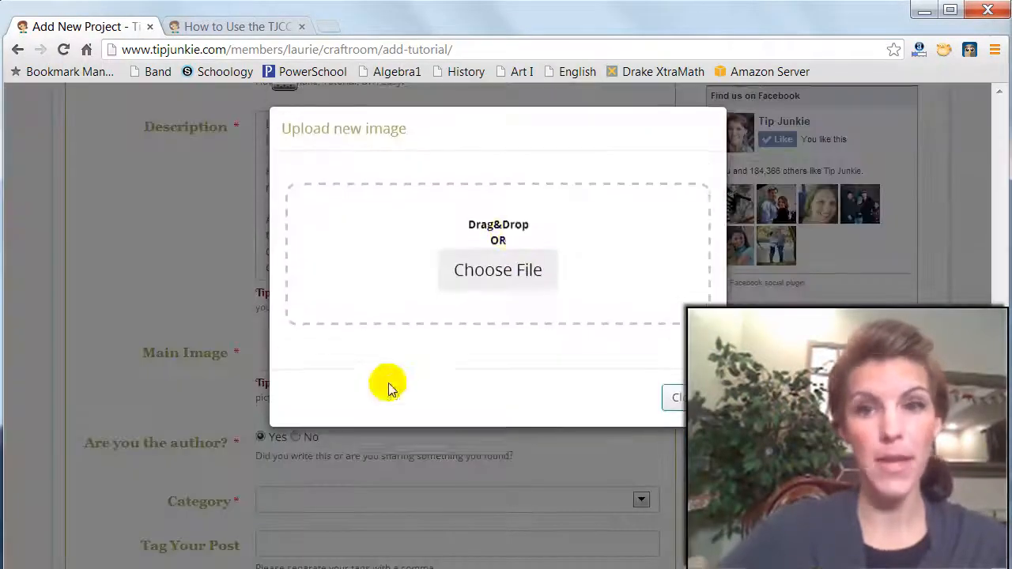
click(492, 260)
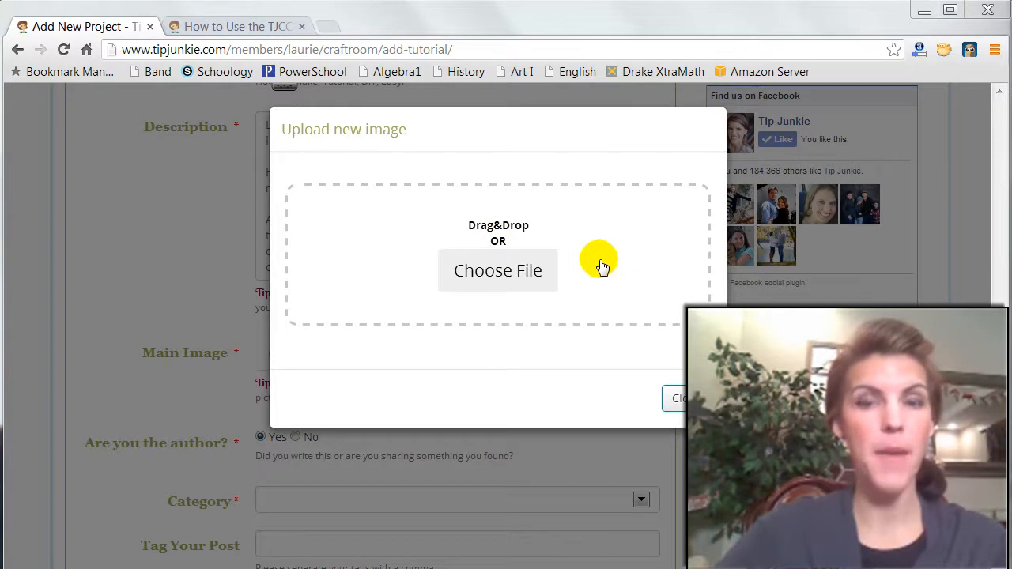
click(514, 261)
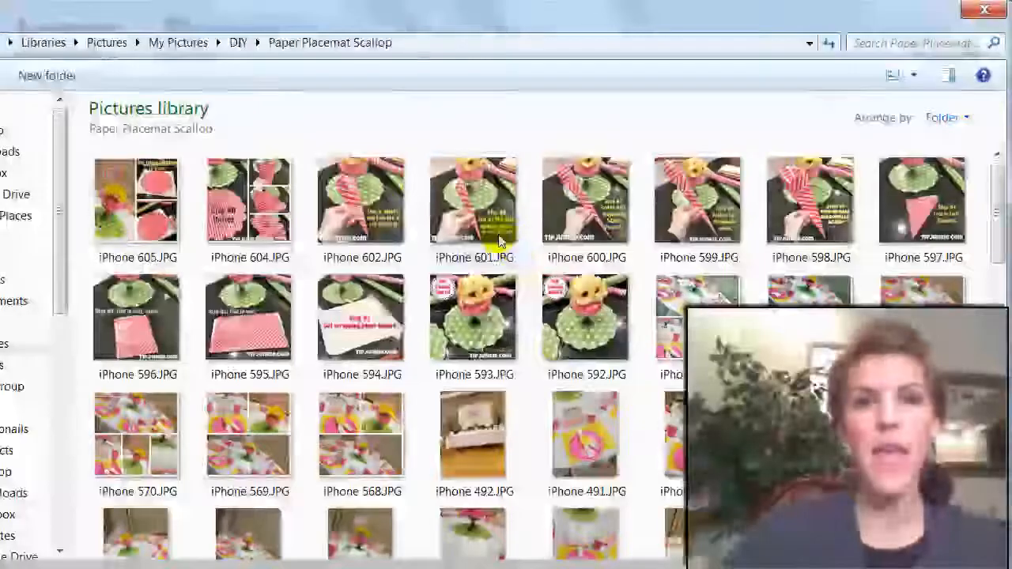
- Upload Gift Card Bouquet_Gallery.JPG from the _Candy Gram folder in My Pictures as the main image
click(237, 43)
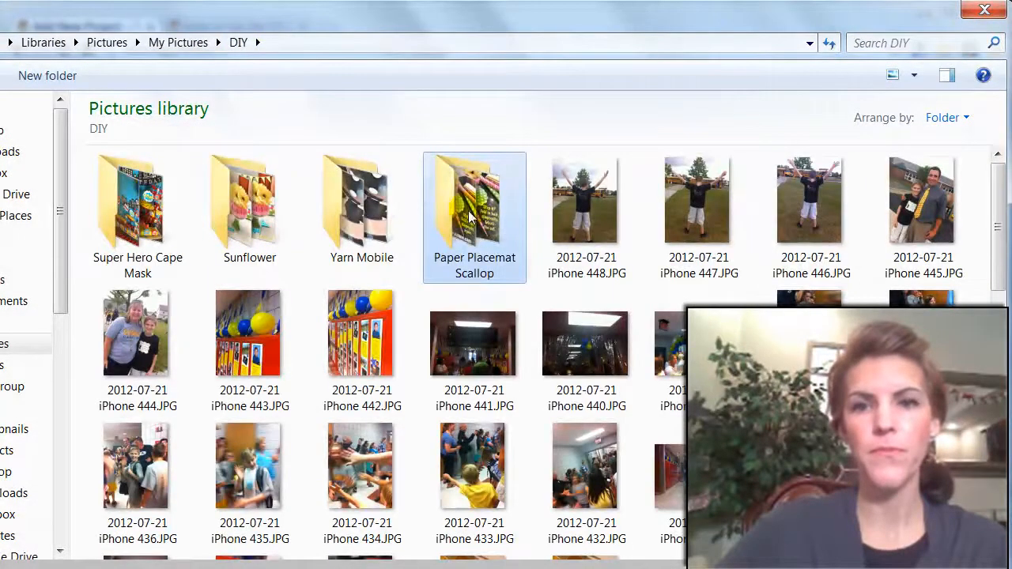
click(178, 43)
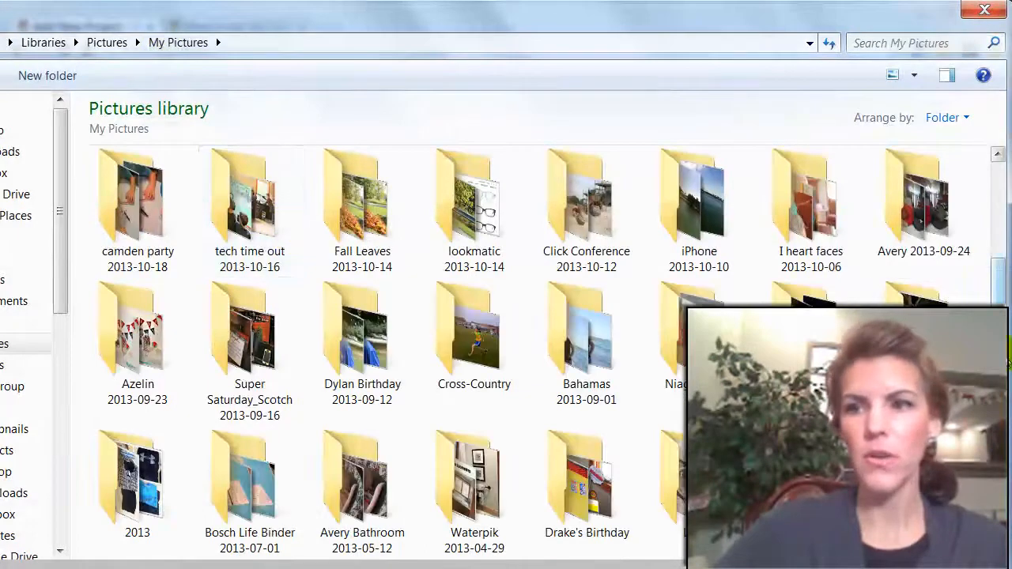
scroll(553, 356, up, 3)
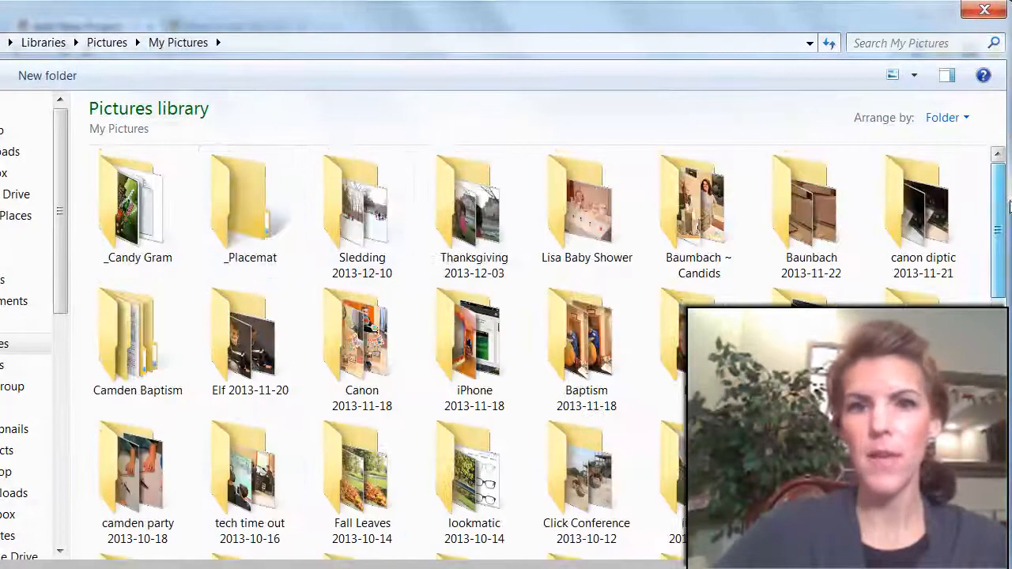
double_click(148, 206)
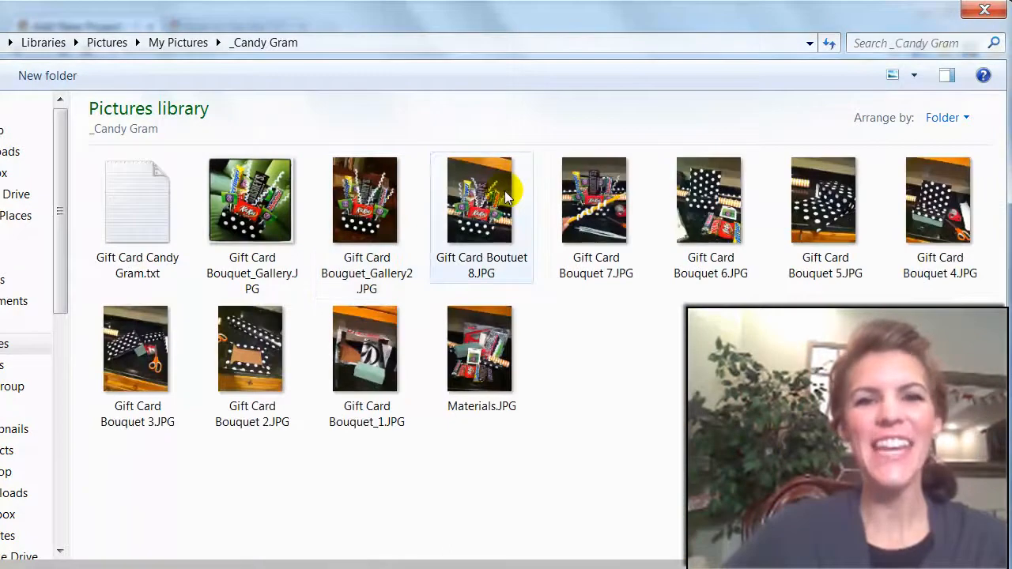
click(250, 234)
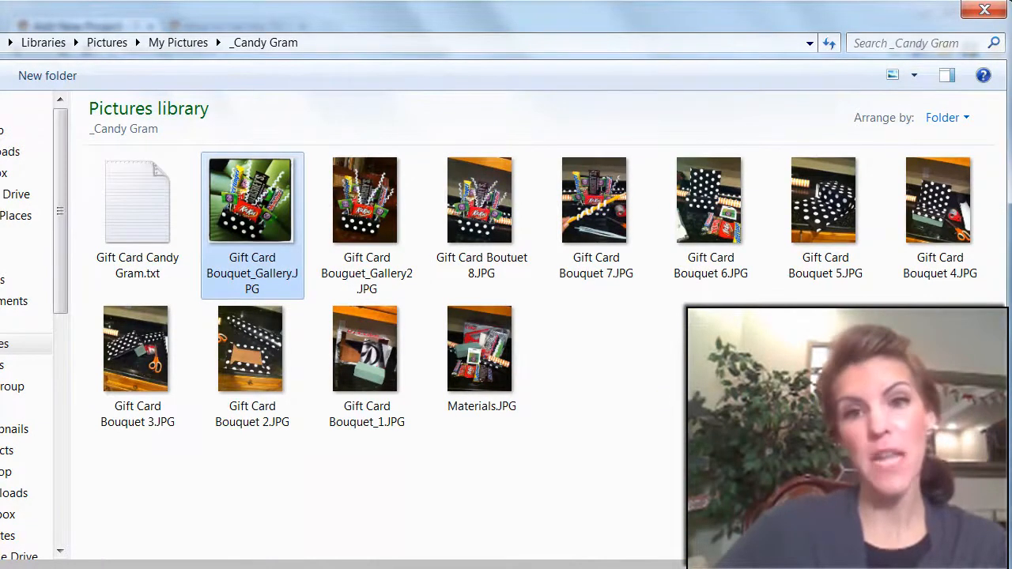
click(862, 561)
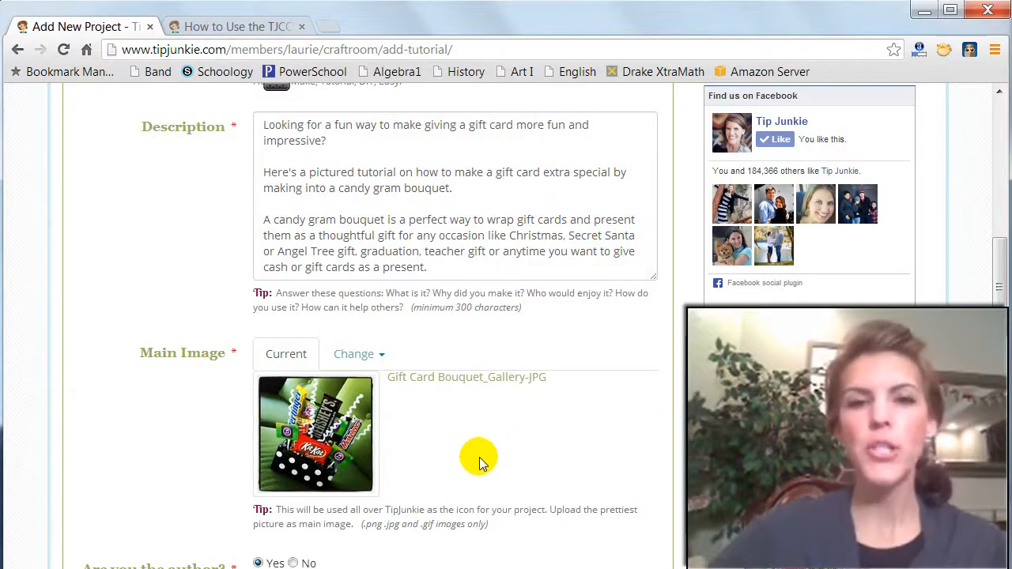
- Answer Yes to the question about being the project's author
scroll(446, 427, down, 2)
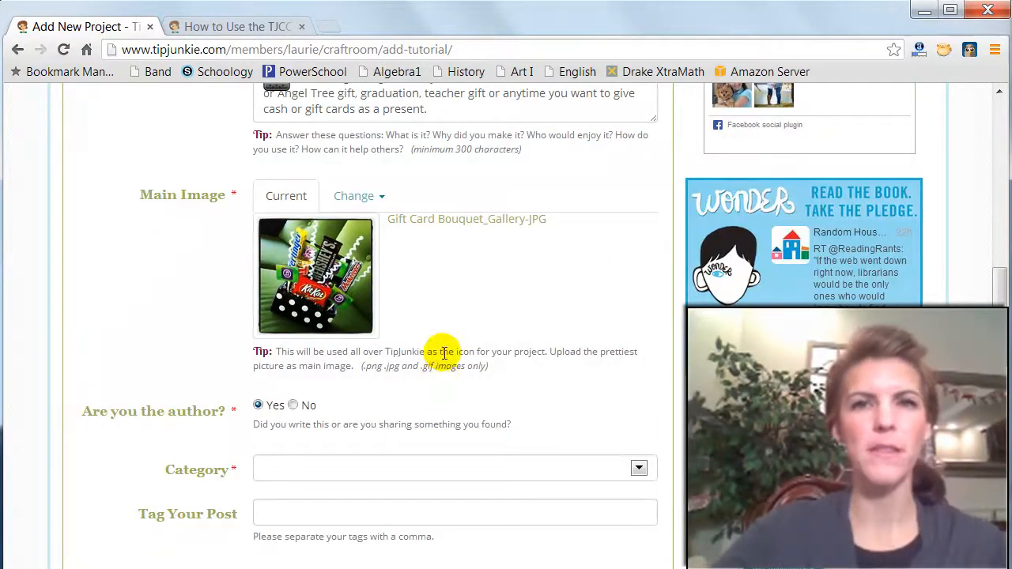
scroll(455, 347, down, 1)
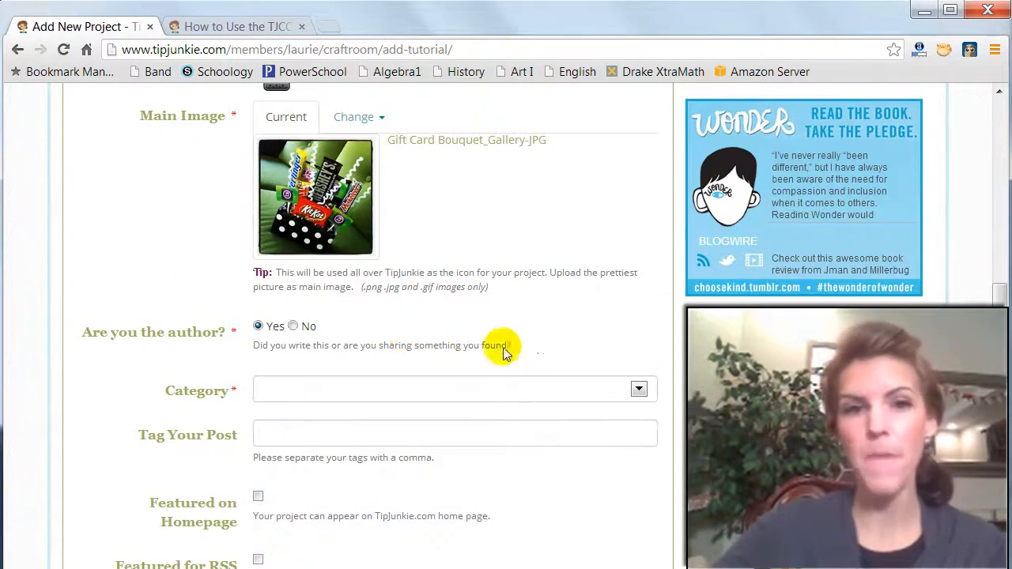
click(258, 326)
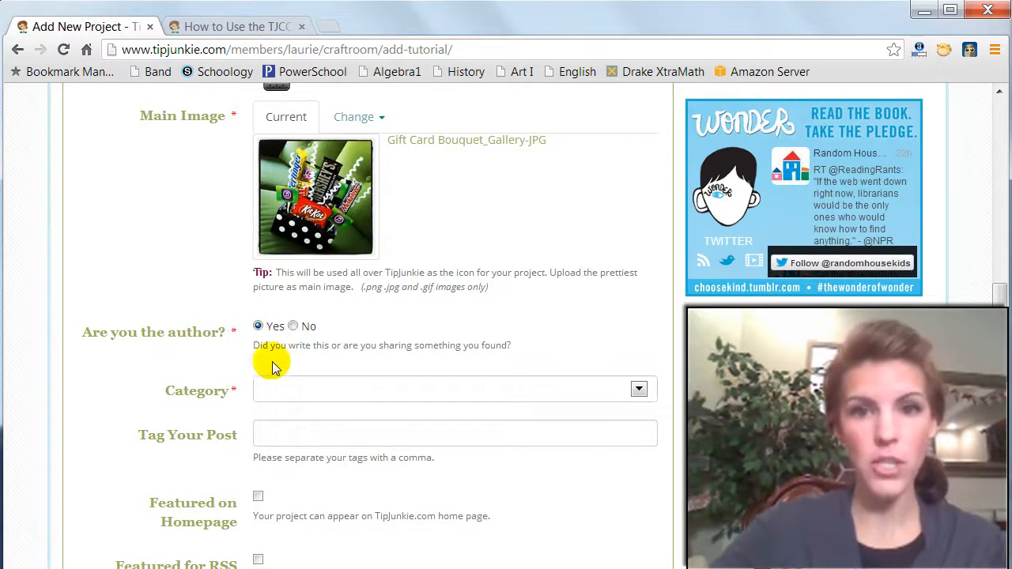
- Set the project's category to Gifts to Make
click(272, 393)
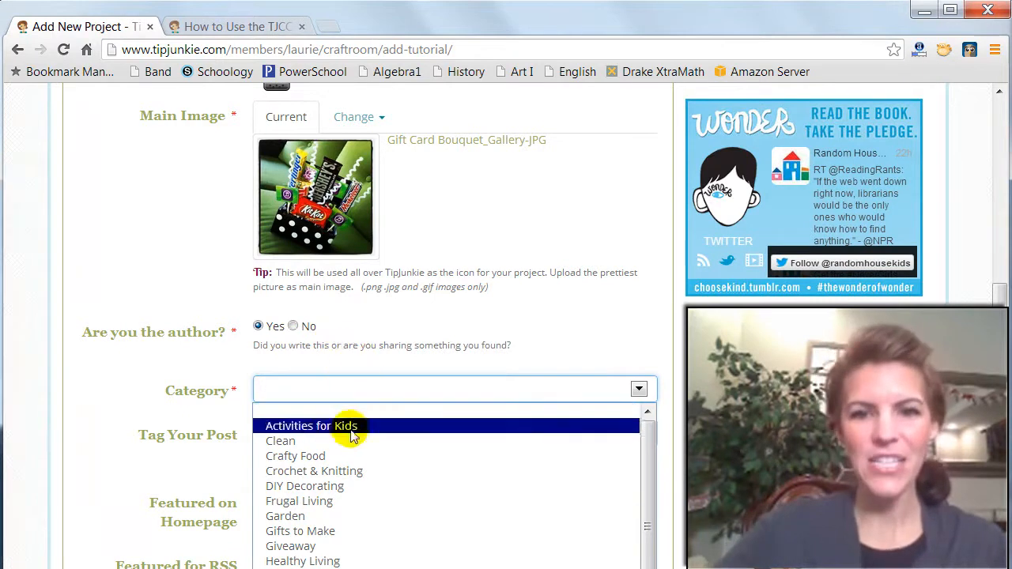
click(322, 531)
click(368, 430)
click(403, 390)
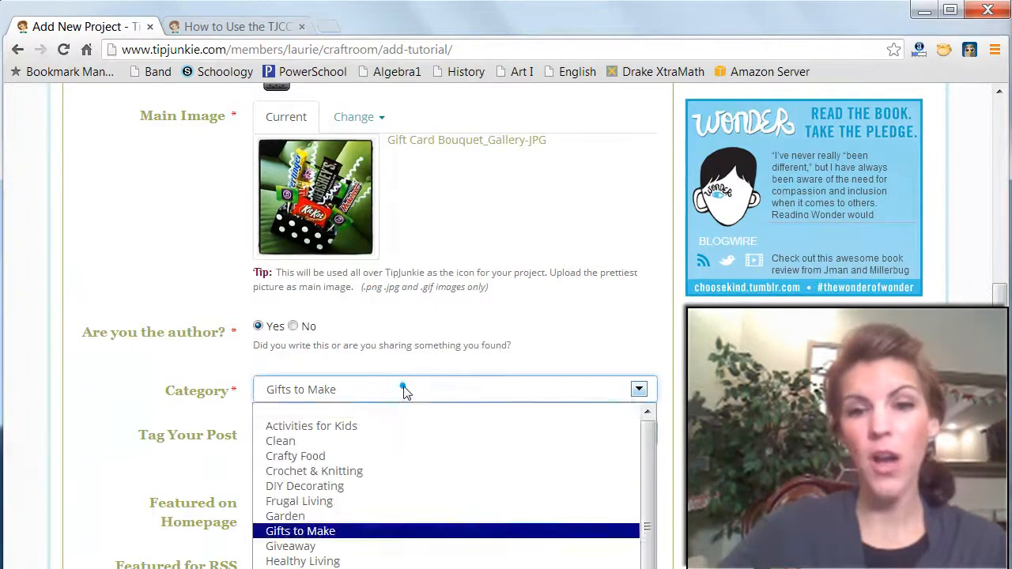
click(418, 567)
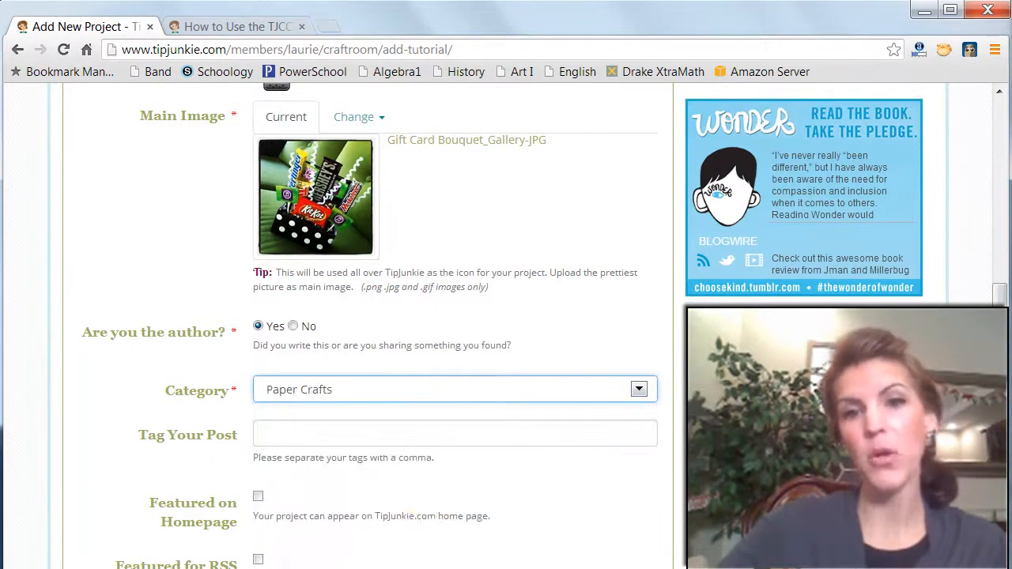
click(372, 390)
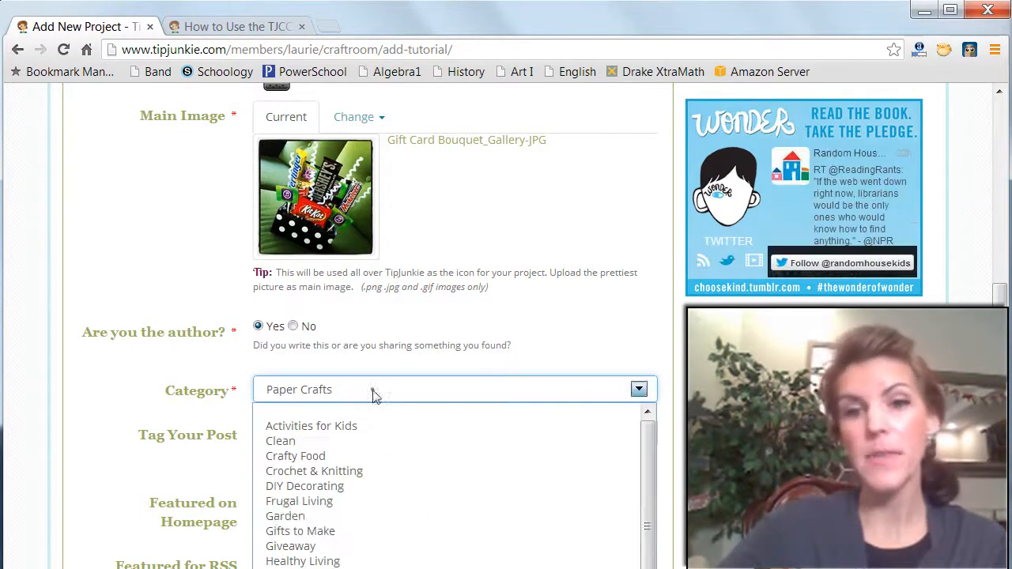
click(343, 530)
- Tag the post "gift card, candy, bouquet, homemade, teenagers, Christmas, editable" and enable featuring it on the homepage and in RSS
click(328, 428)
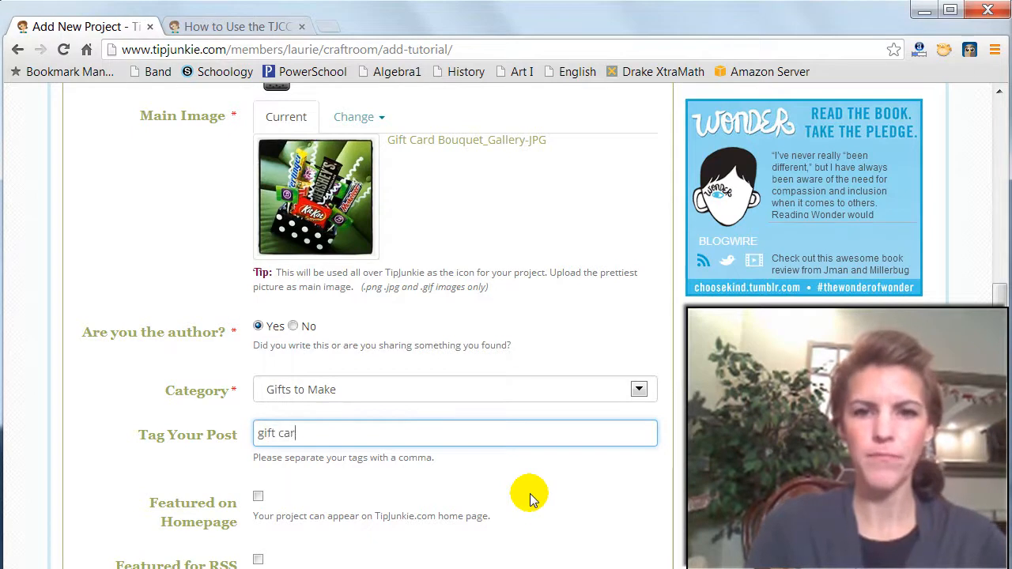
text(andy, bouquet, homemade, teenagers, Christmas, editable)
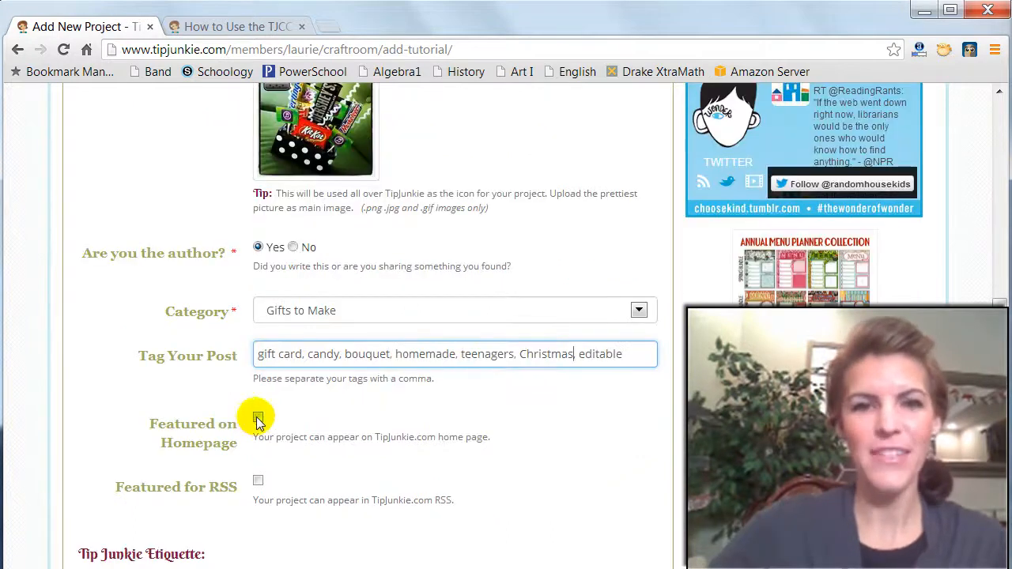
click(258, 419)
click(258, 481)
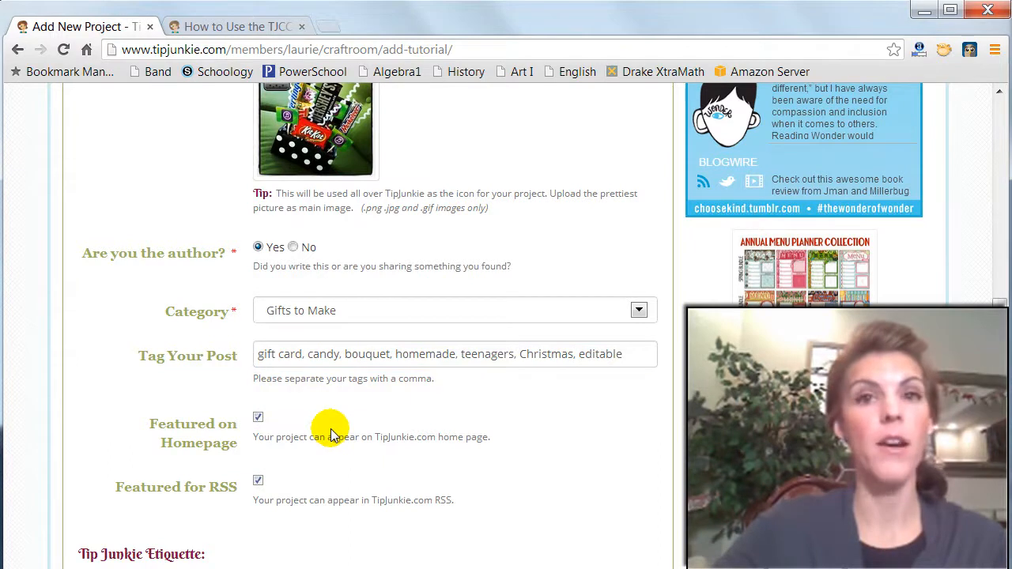
scroll(352, 459, down, 1)
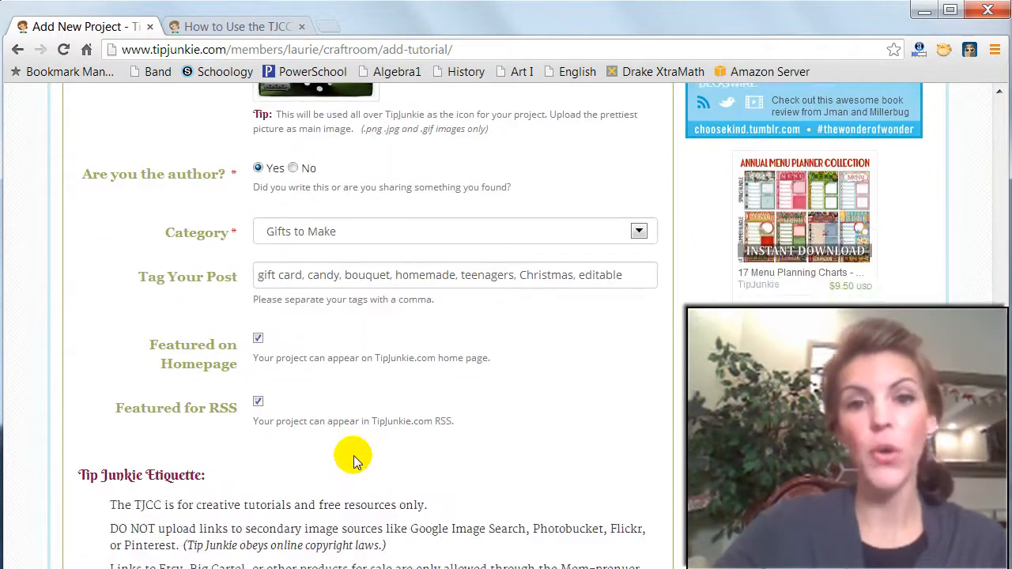
scroll(372, 431, down, 2)
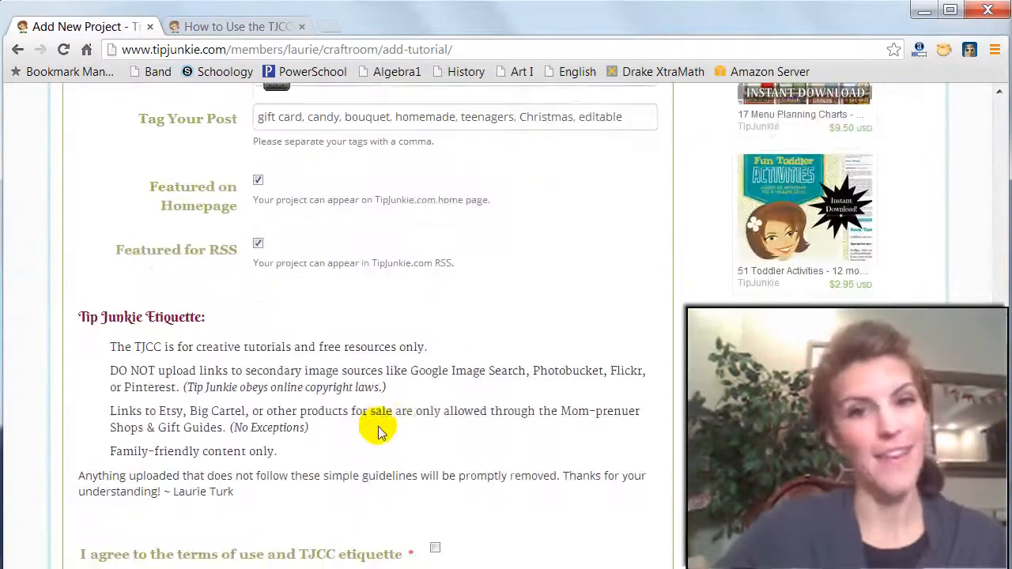
click(434, 547)
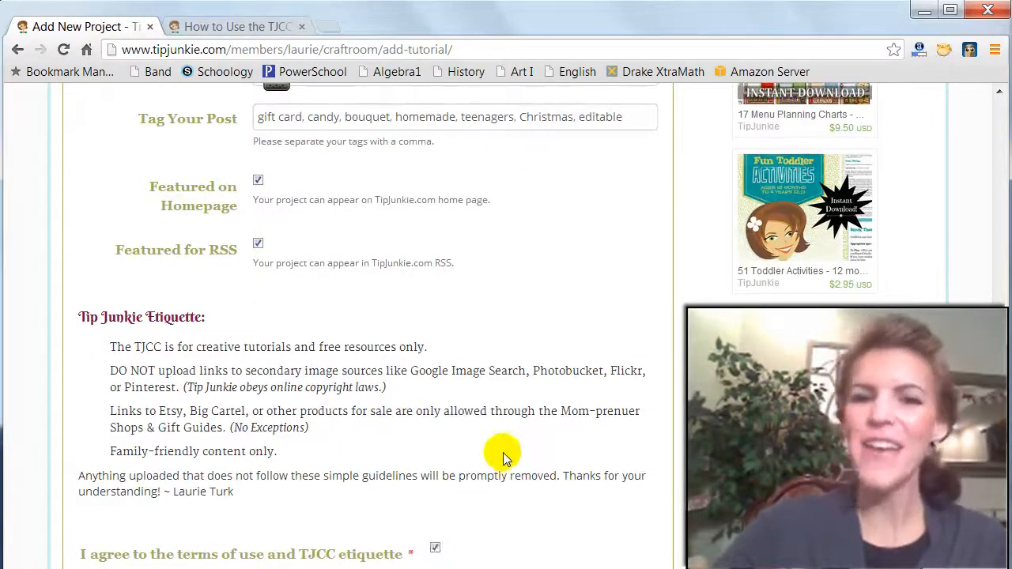
scroll(474, 458, down, 3)
scroll(410, 406, up, 6)
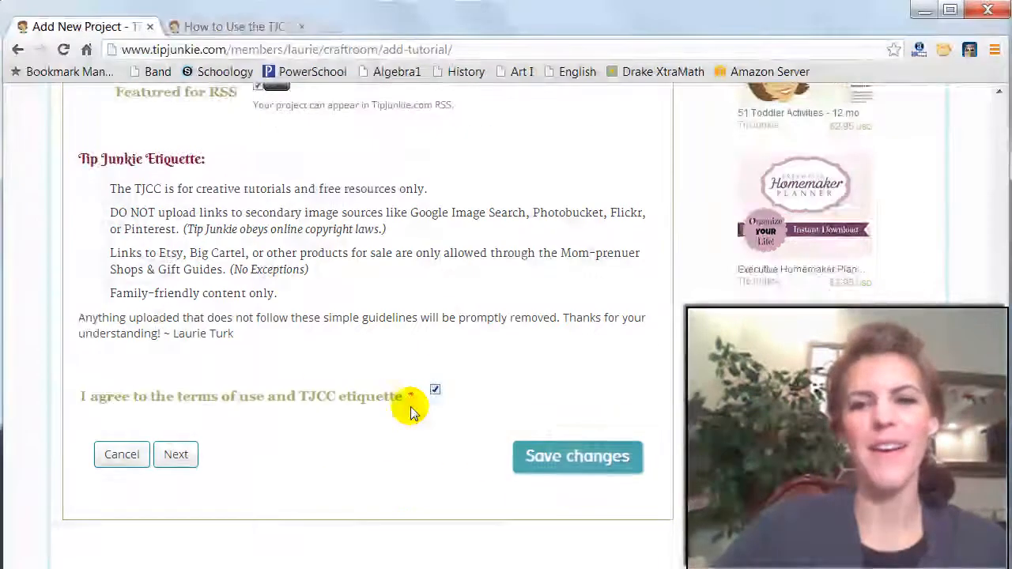
scroll(396, 396, up, 3)
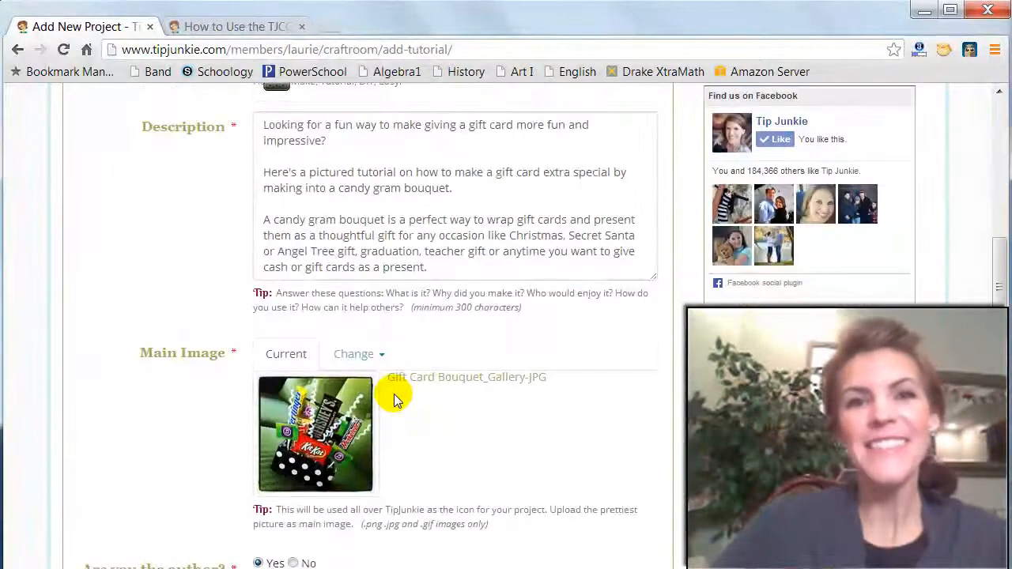
scroll(396, 399, up, 4)
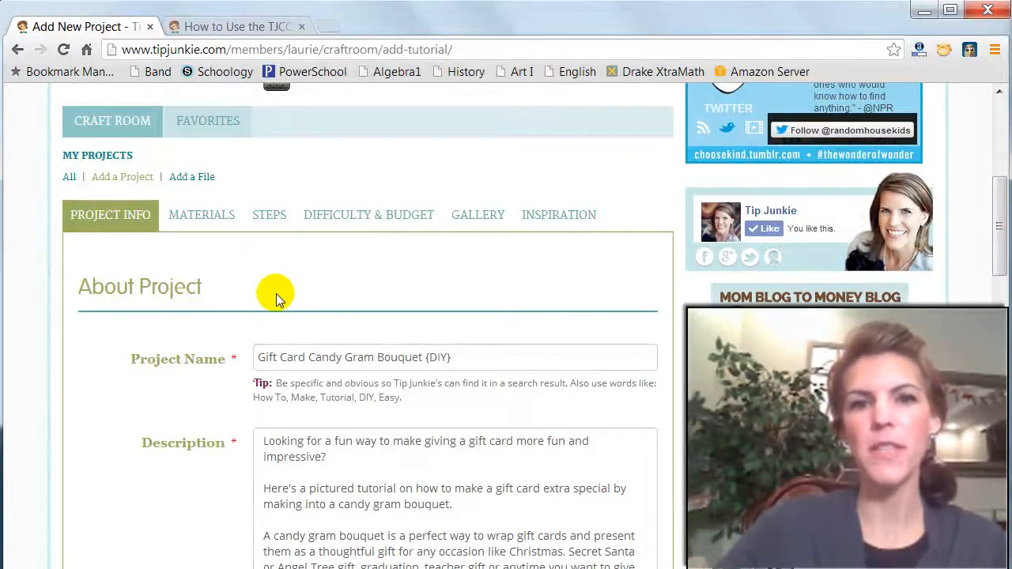
scroll(279, 296, down, 8)
scroll(283, 304, down, 4)
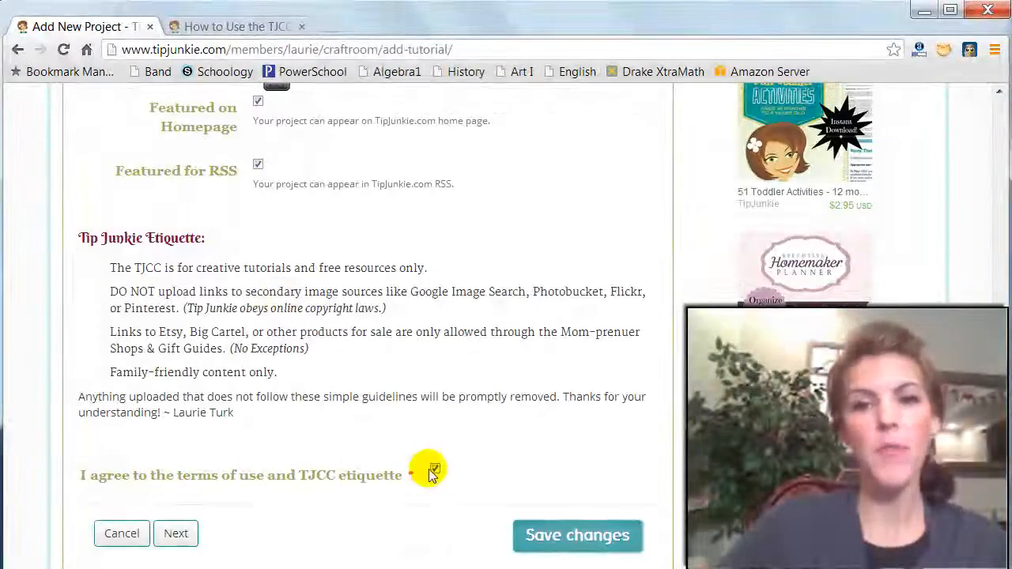
click(434, 469)
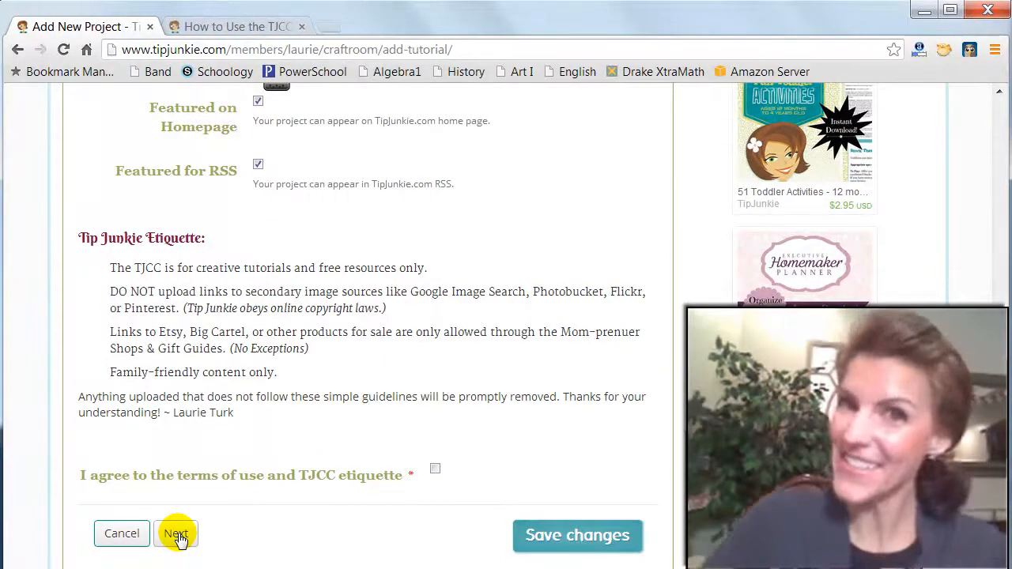
- Advance to the project's Materials section and paste the prepared list beginning with Styrofoam, Wrapping paper and Tissue paper
click(176, 534)
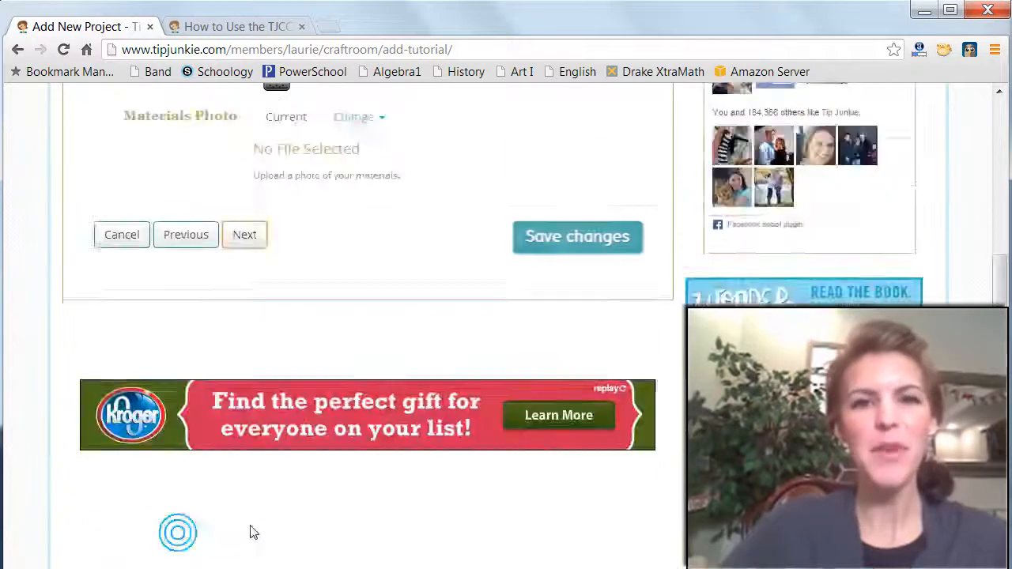
scroll(322, 481, up, 2)
scroll(324, 427, down, 1)
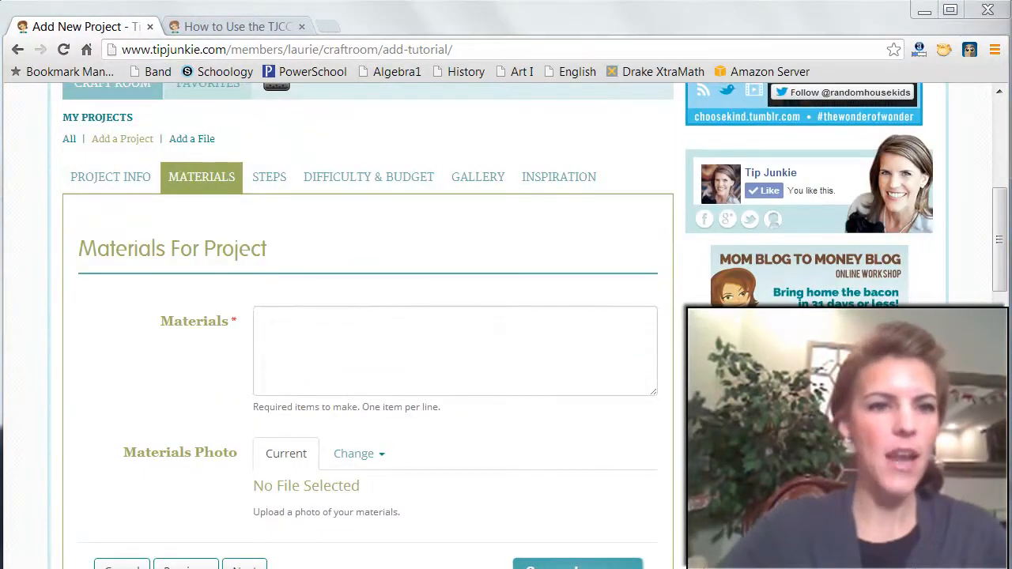
click(377, 336)
key(ctrl+v)
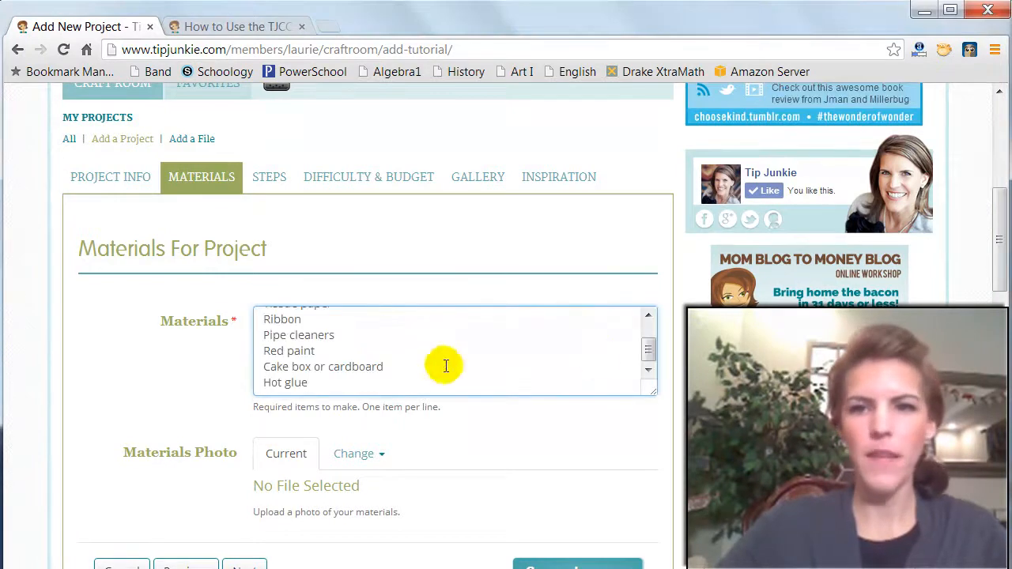
drag(655, 354, 649, 330)
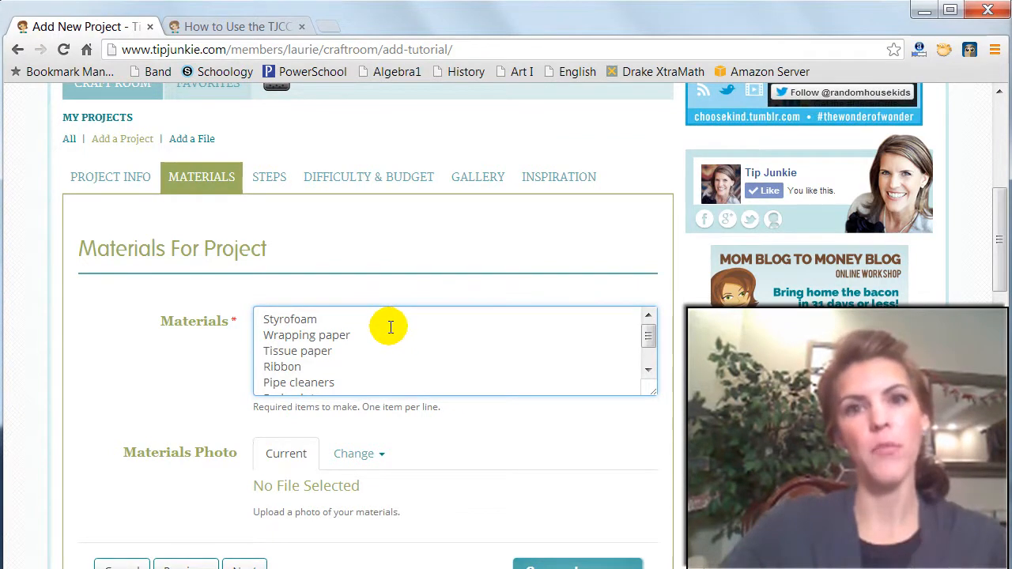
- Upload Materials.JPG from the _Candy Gram folder as the materials photo
scroll(417, 345, down, 3)
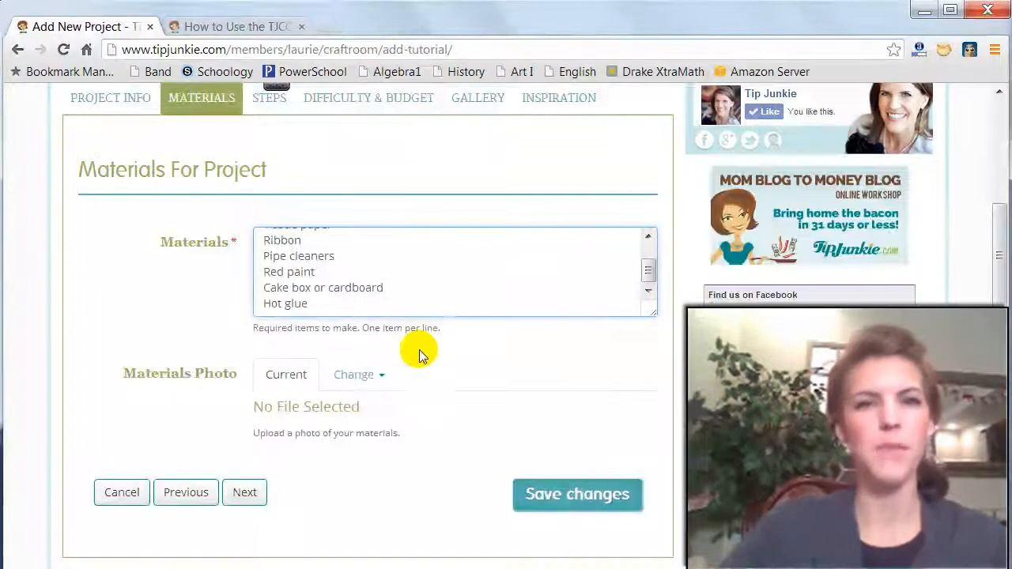
click(369, 379)
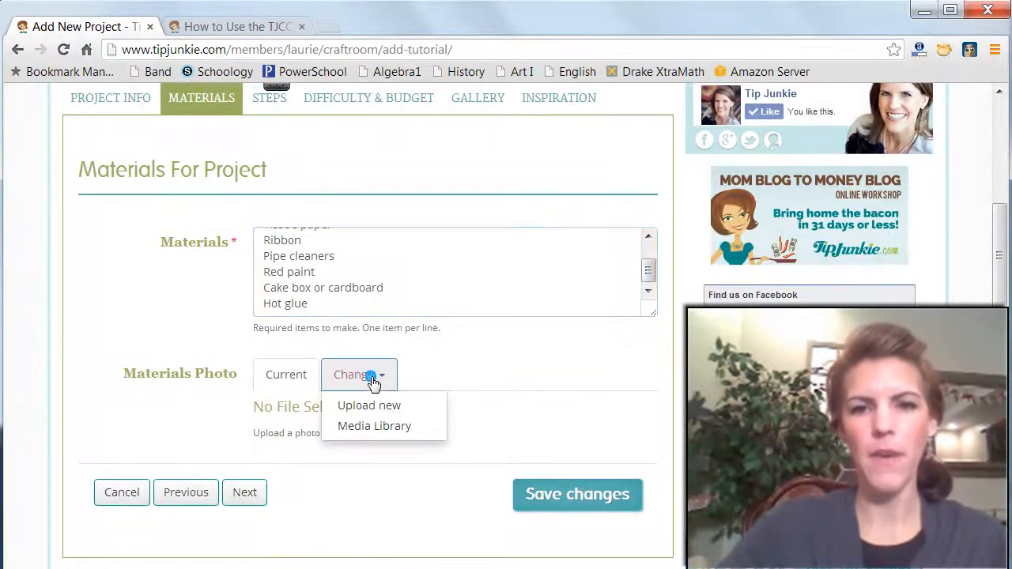
click(409, 406)
click(536, 271)
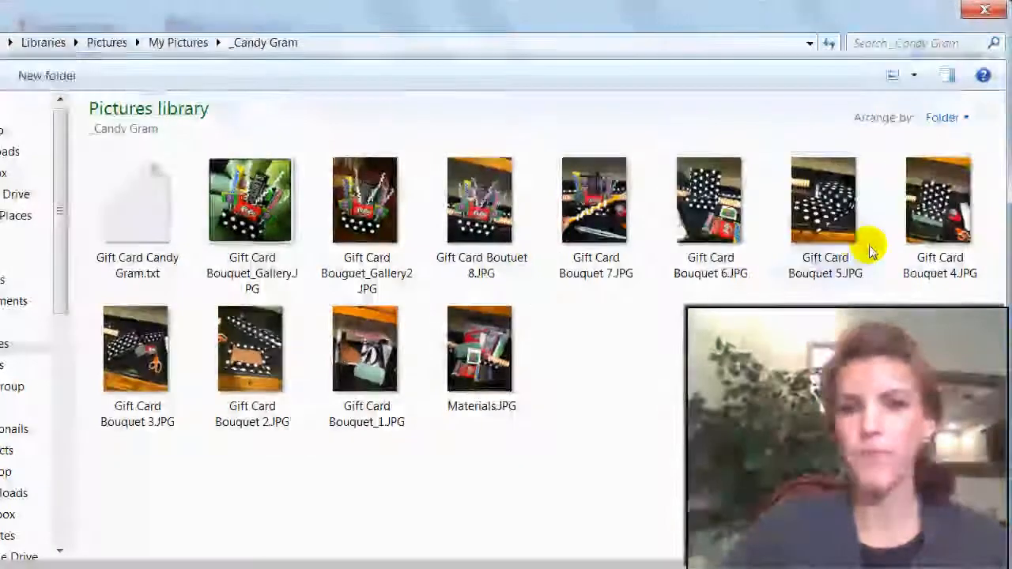
click(478, 347)
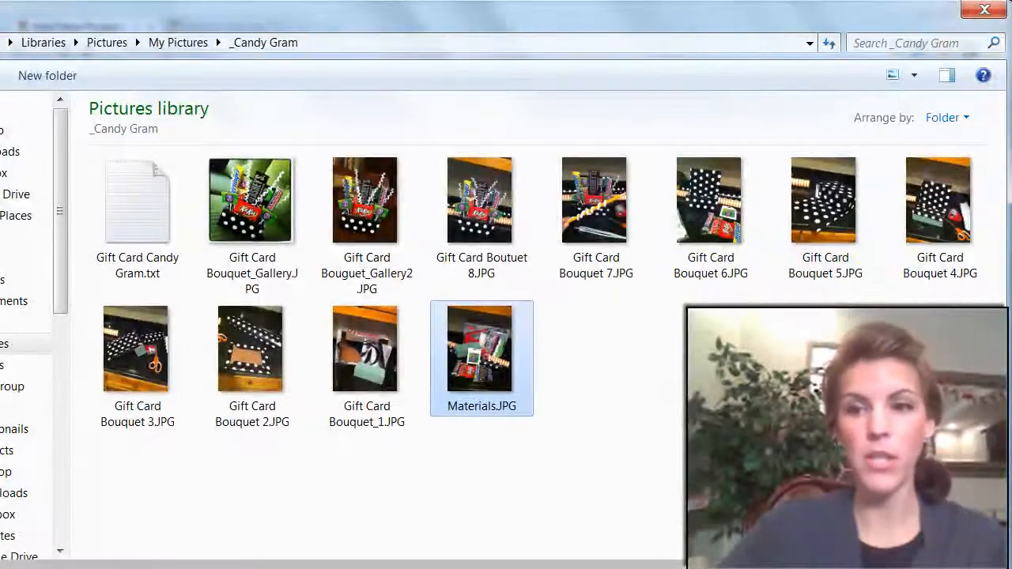
click(861, 567)
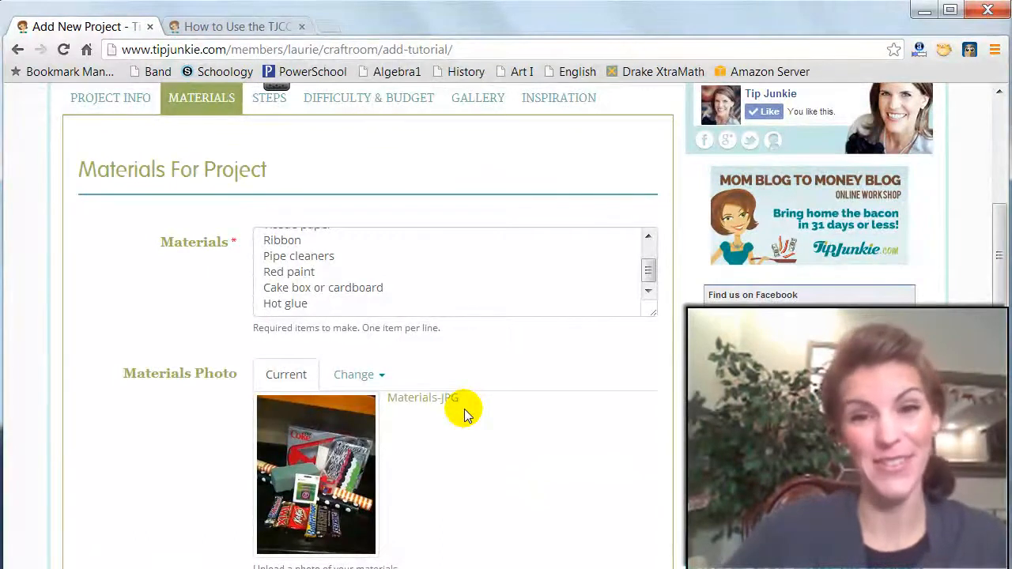
- Advance to the Steps section and paste the first step's text beginning "Use a cake box or cardboard the width of the"
scroll(506, 417, down, 2)
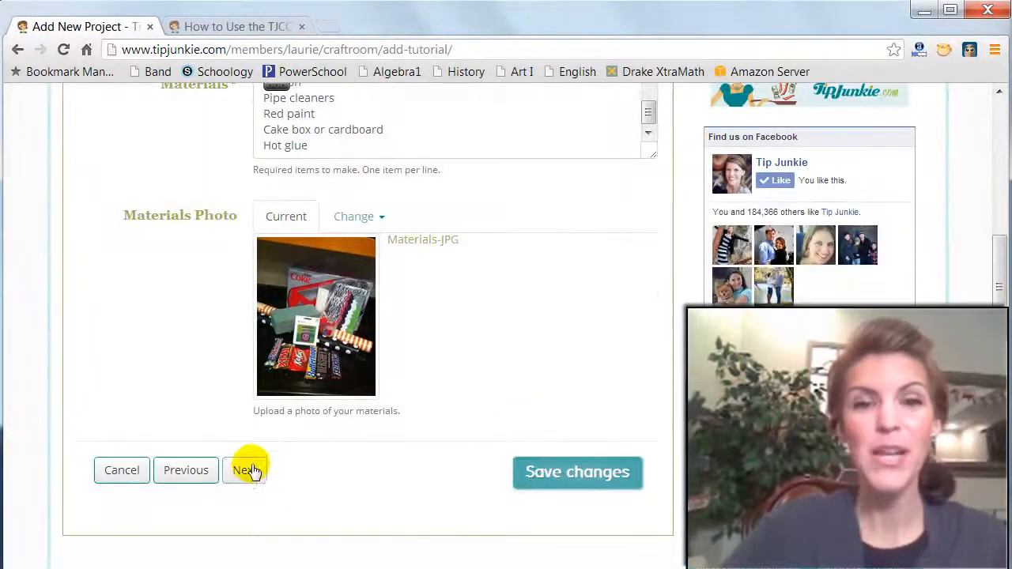
click(245, 470)
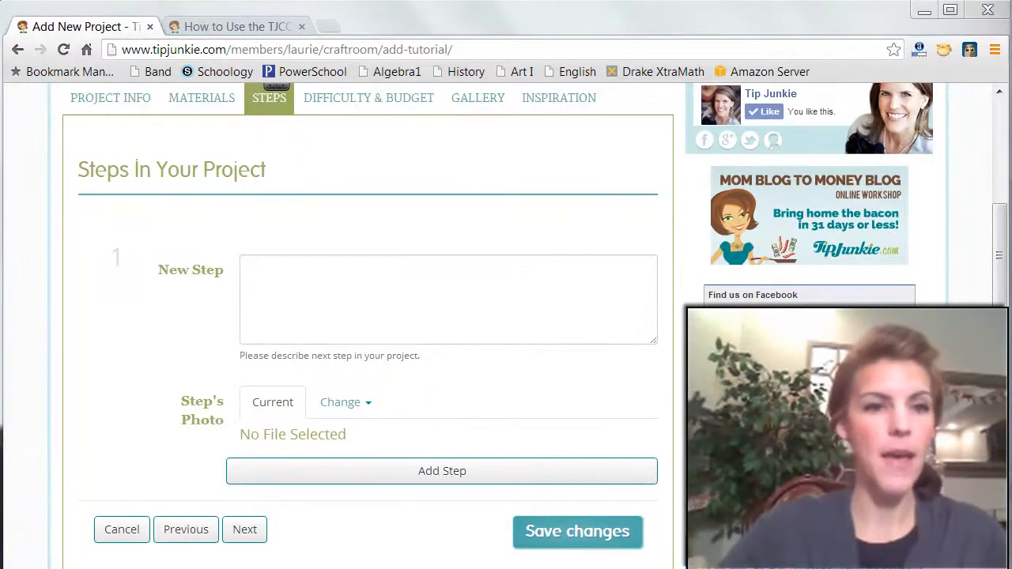
click(319, 294)
text(Use a cake box or cardboard the width of the styrofoam you are using.  I quickly cut out a rectangle from a Diet Coke box. HA!)
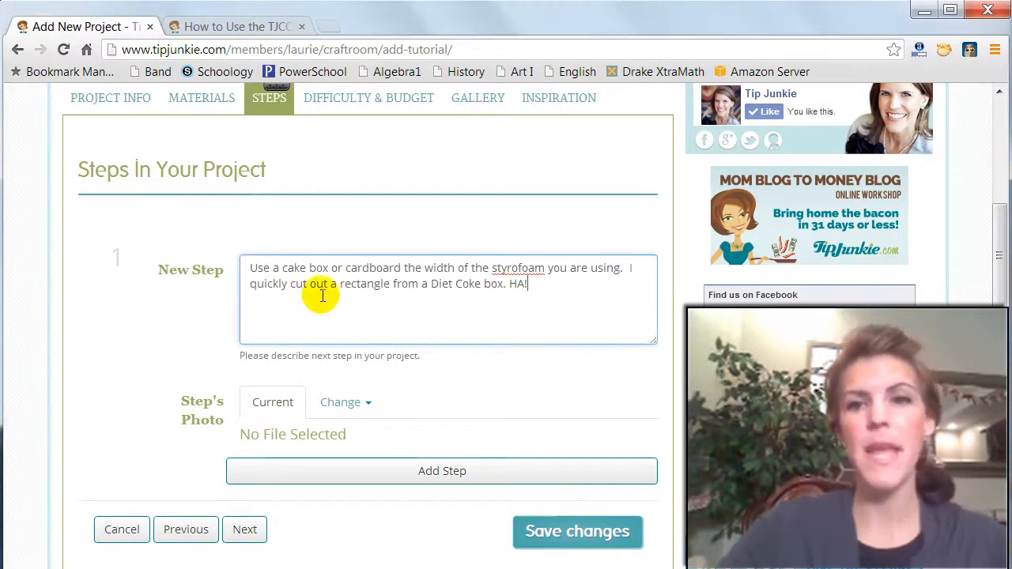
- Correct the flagged word in the first step's description to "Styrofoam"
right_click(513, 268)
click(542, 285)
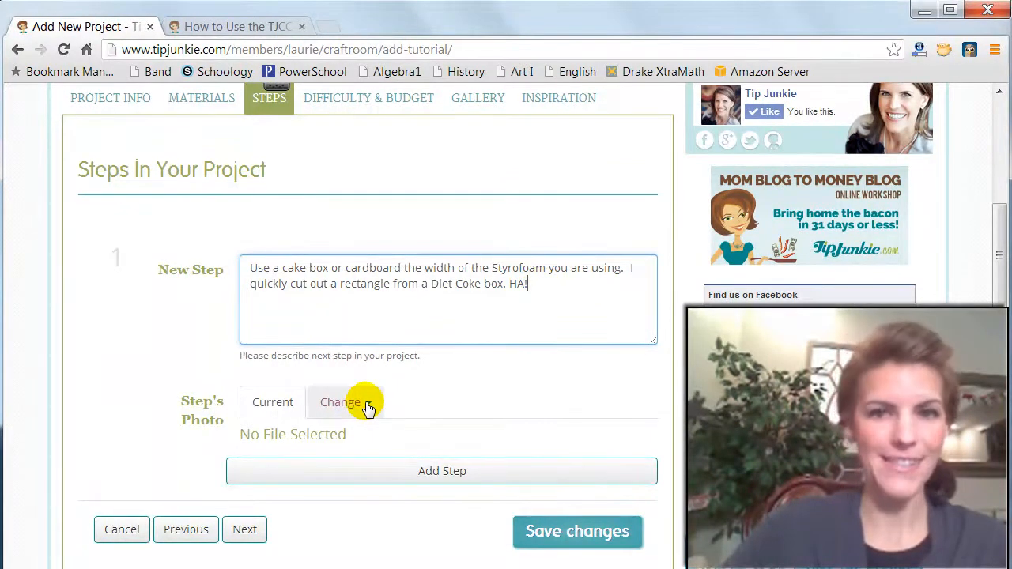
click(477, 343)
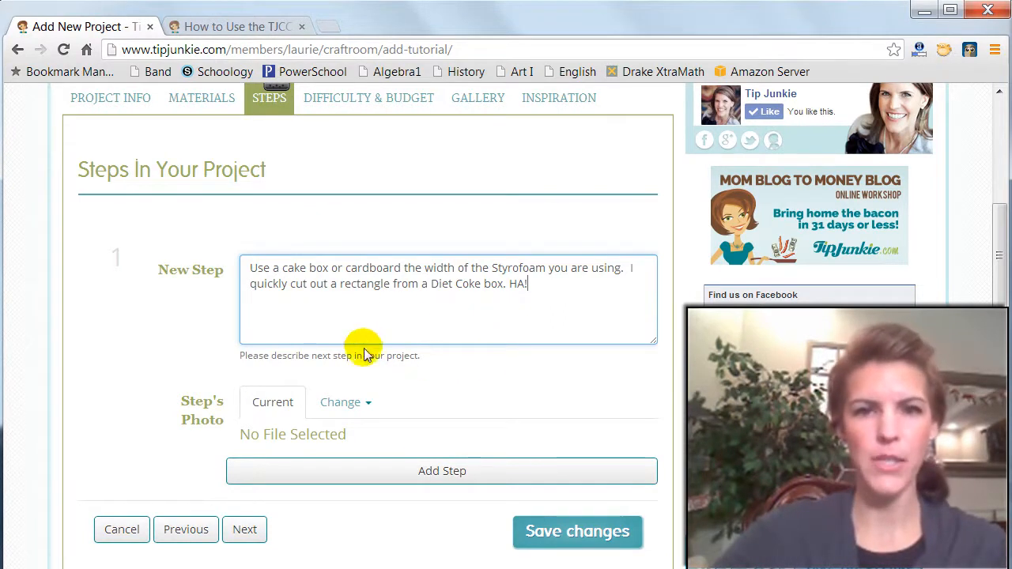
drag(532, 283, 217, 256)
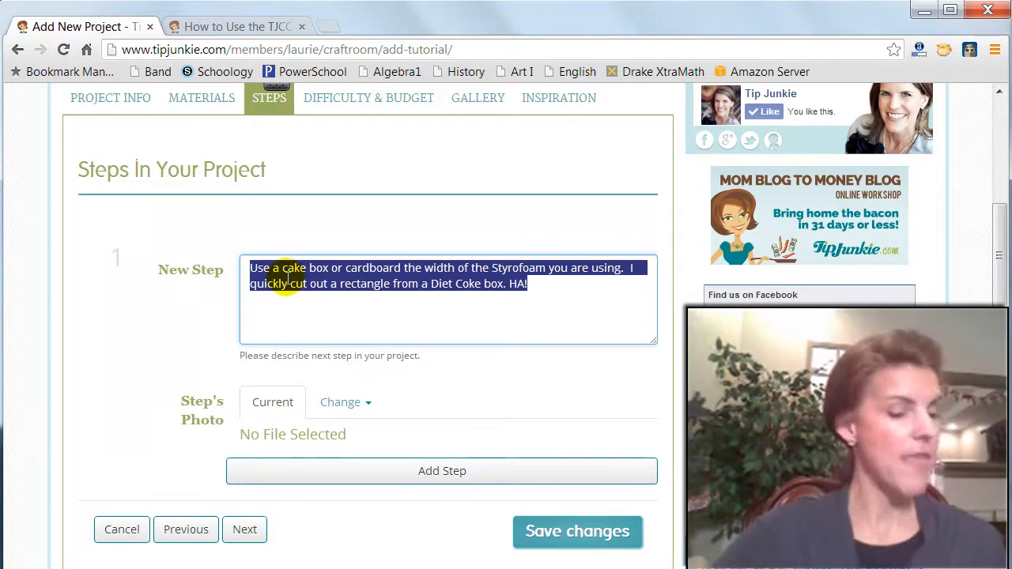
- Upload Gift Card Bouquet_1.JPG from the _Candy Gram folder as the first step's photo
click(346, 402)
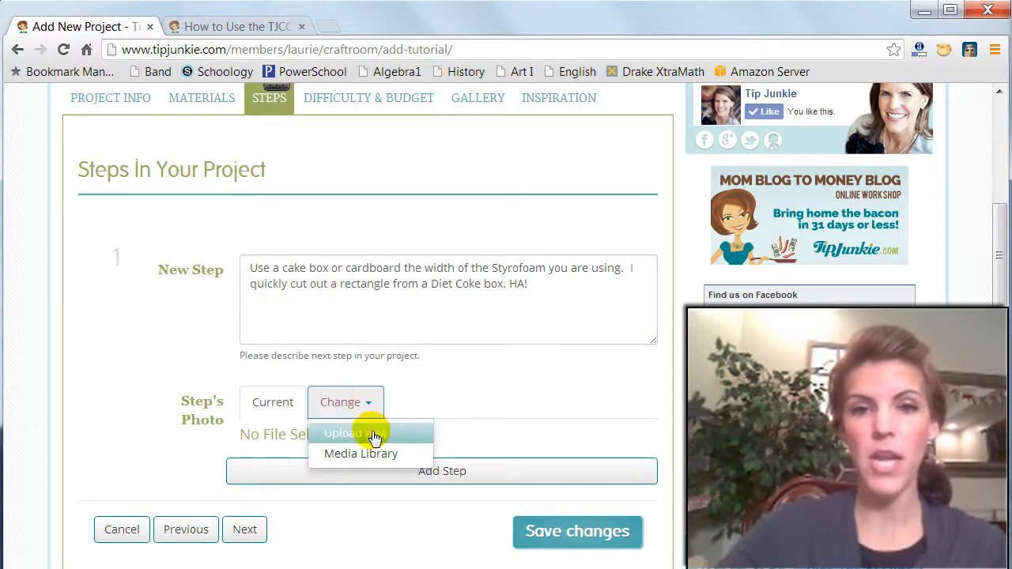
click(365, 434)
click(487, 272)
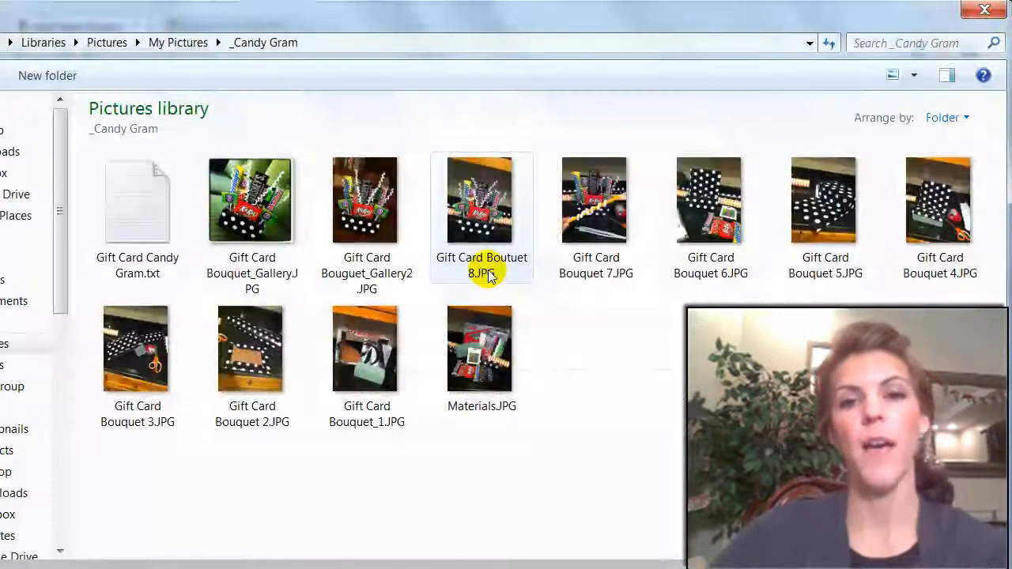
click(368, 371)
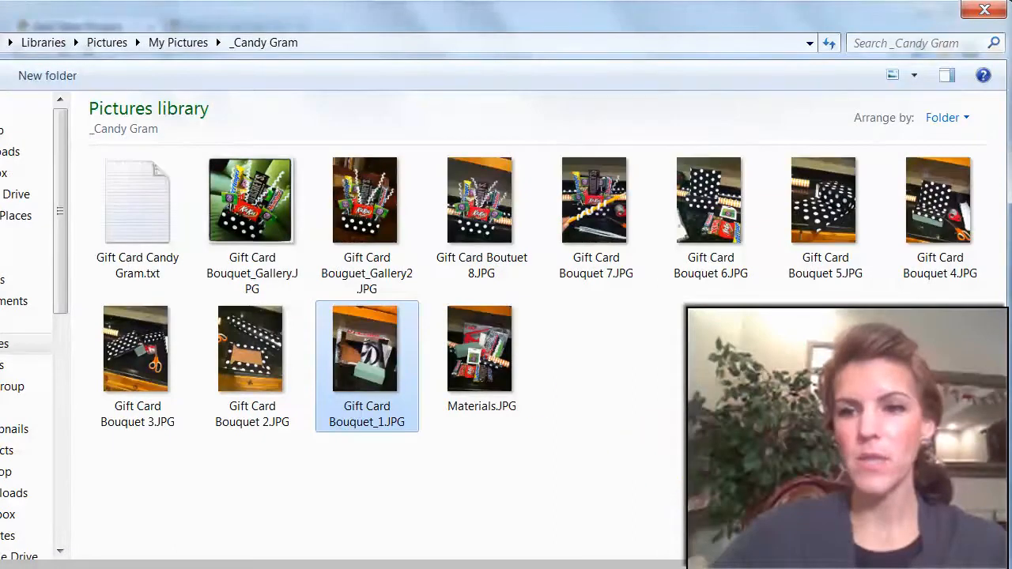
key(Return)
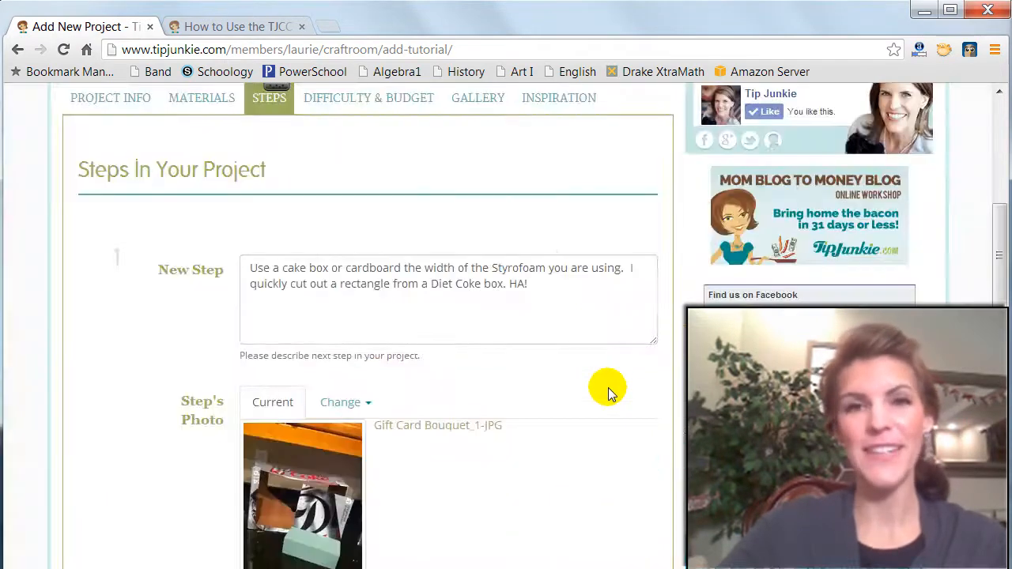
scroll(608, 388, down, 2)
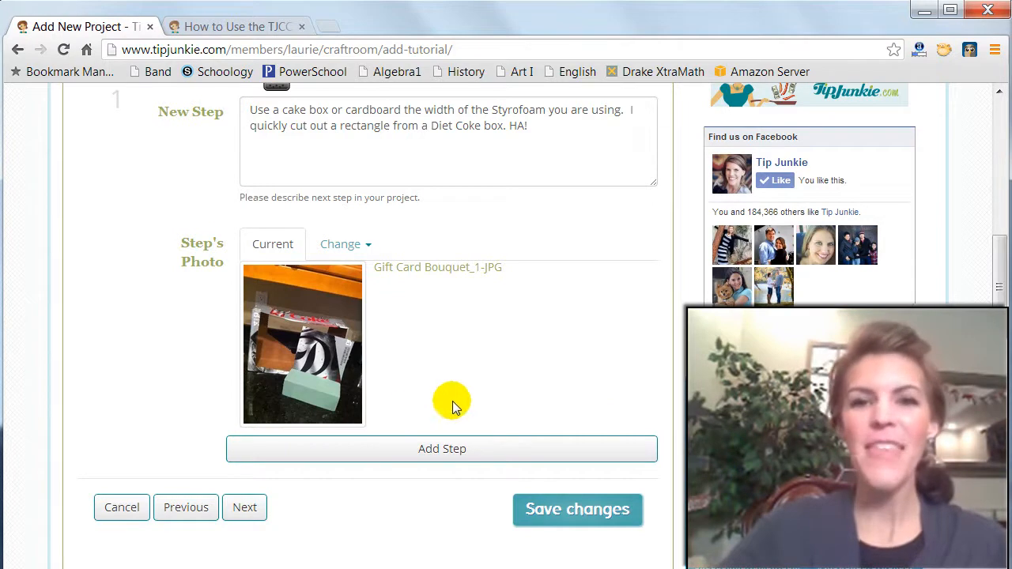
- Add the completed first step and paste "Wrap the cardboard in wrapping paper, your choice of color." as the second step's description
click(450, 450)
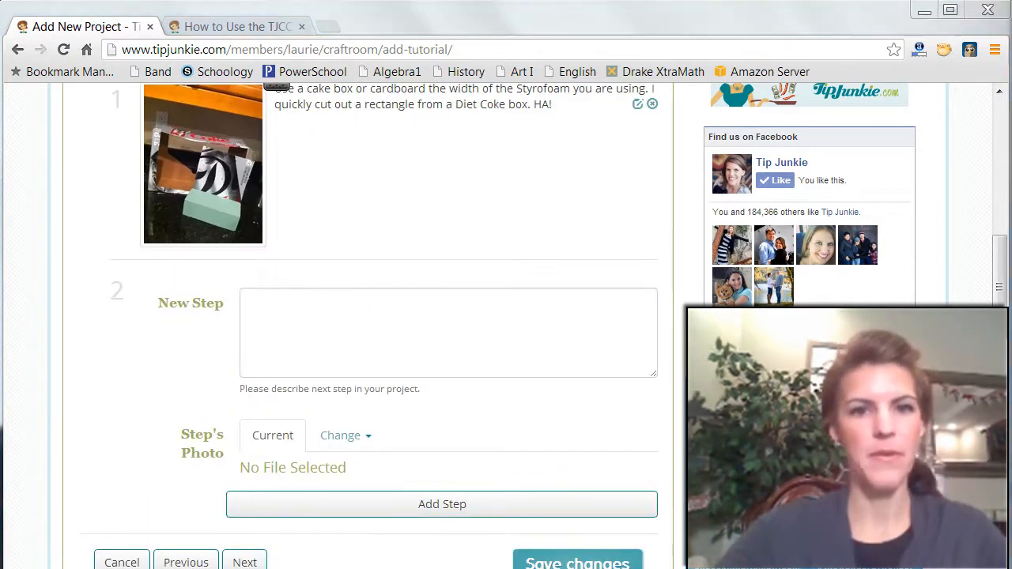
click(252, 301)
text(Wrap the cardboard in wrapping paper, your choice of color.)
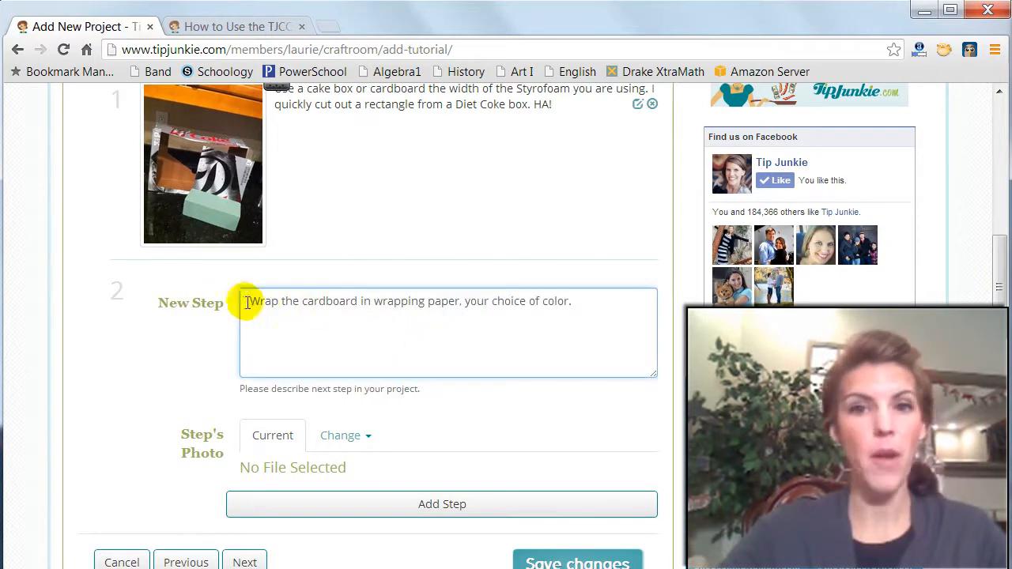
- Upload Gift Card Bouquet 2.JPG from the _Candy Gram folder as the second step's photo and add the step
click(351, 439)
click(356, 465)
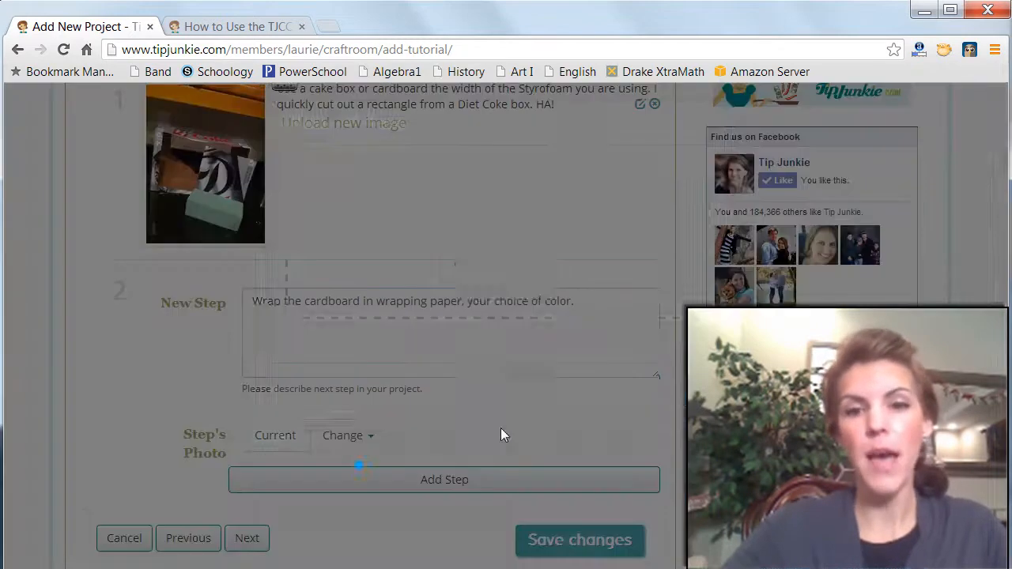
click(482, 250)
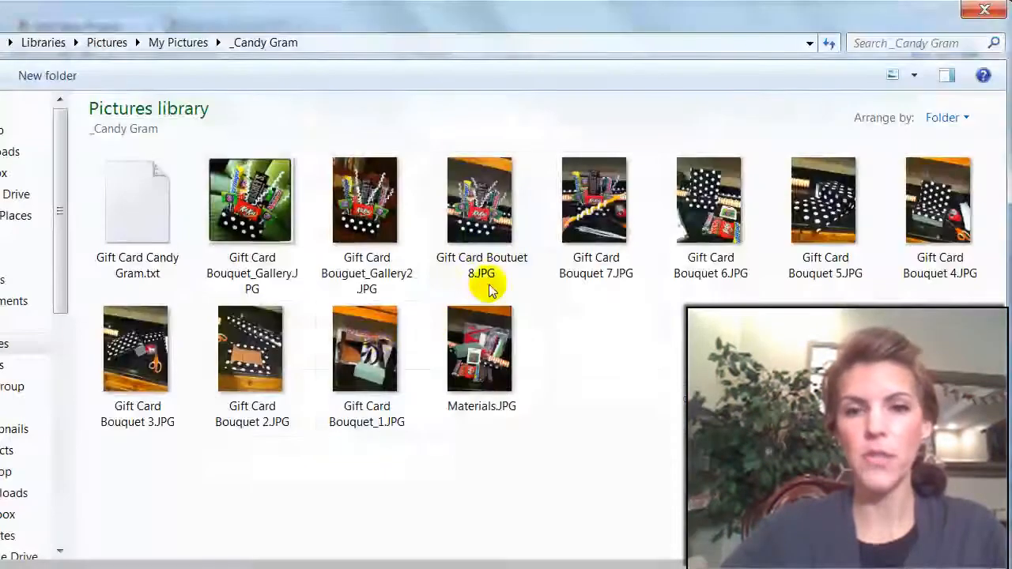
double_click(261, 372)
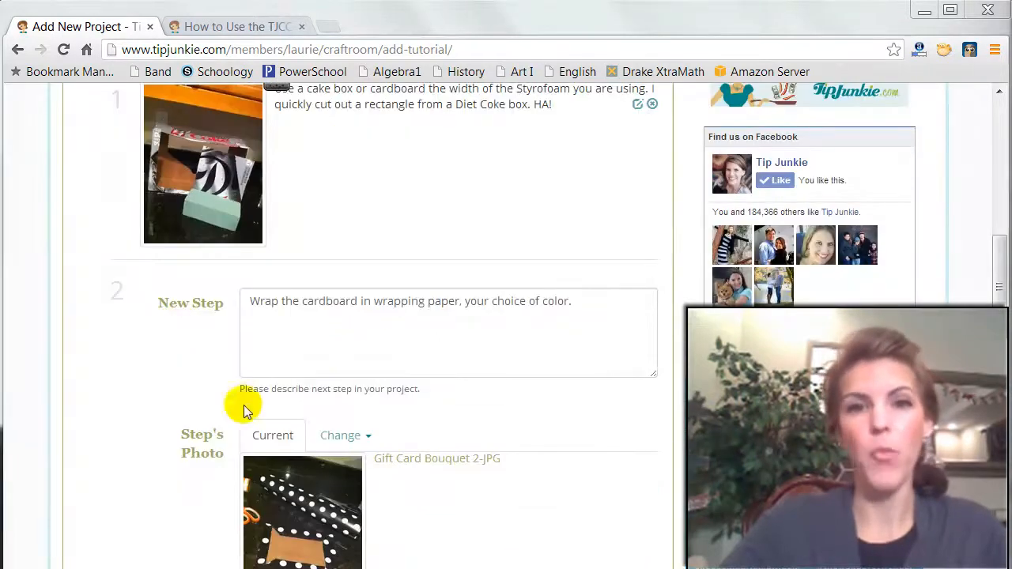
scroll(182, 407, down, 4)
click(452, 335)
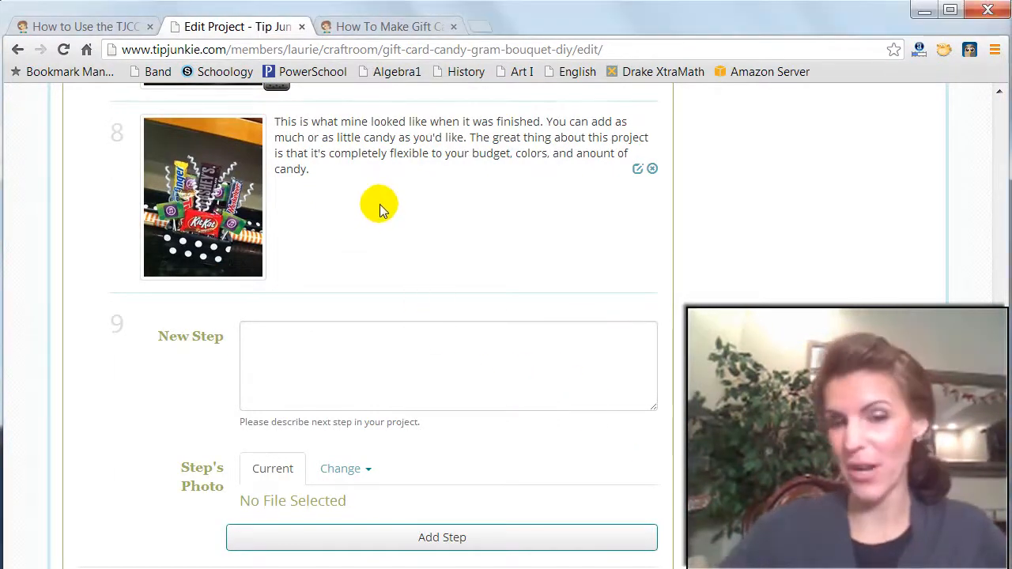
- Advance from the Steps section to Difficulty & Budget and set the project's budget to Reasonable
scroll(429, 305, down, 1)
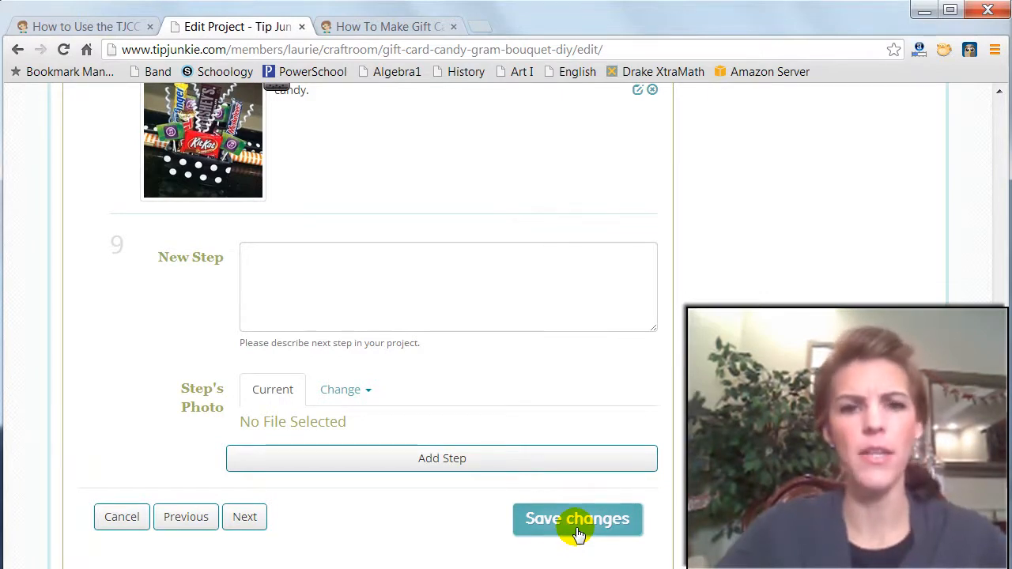
click(245, 517)
scroll(403, 241, up, 2)
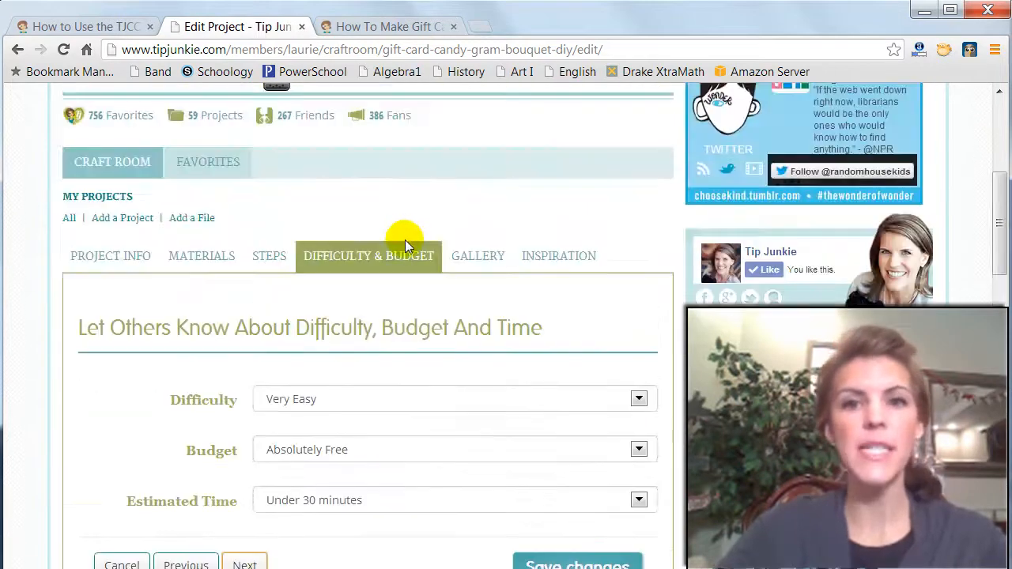
scroll(404, 238, down, 1)
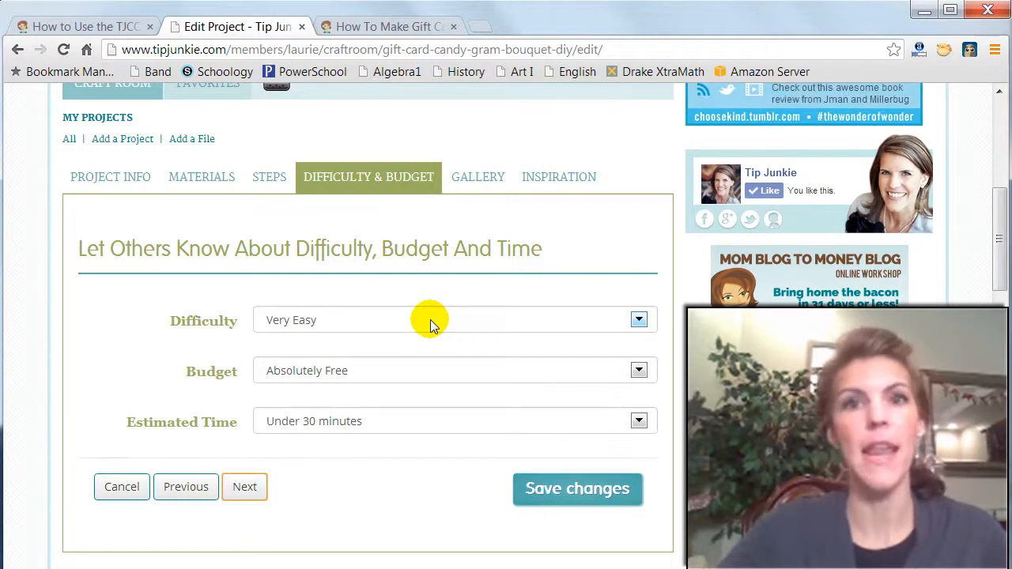
click(352, 378)
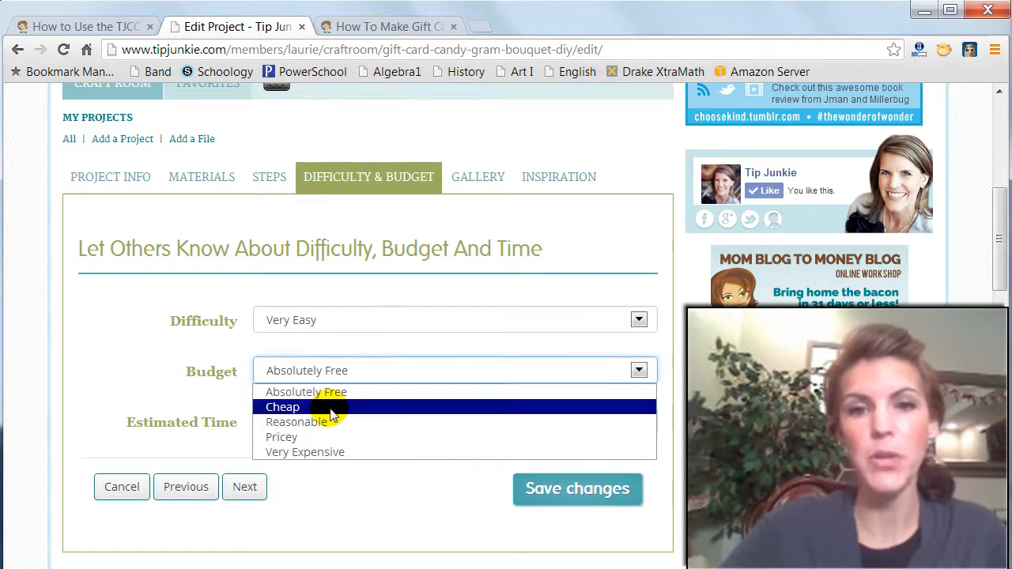
click(320, 406)
click(349, 375)
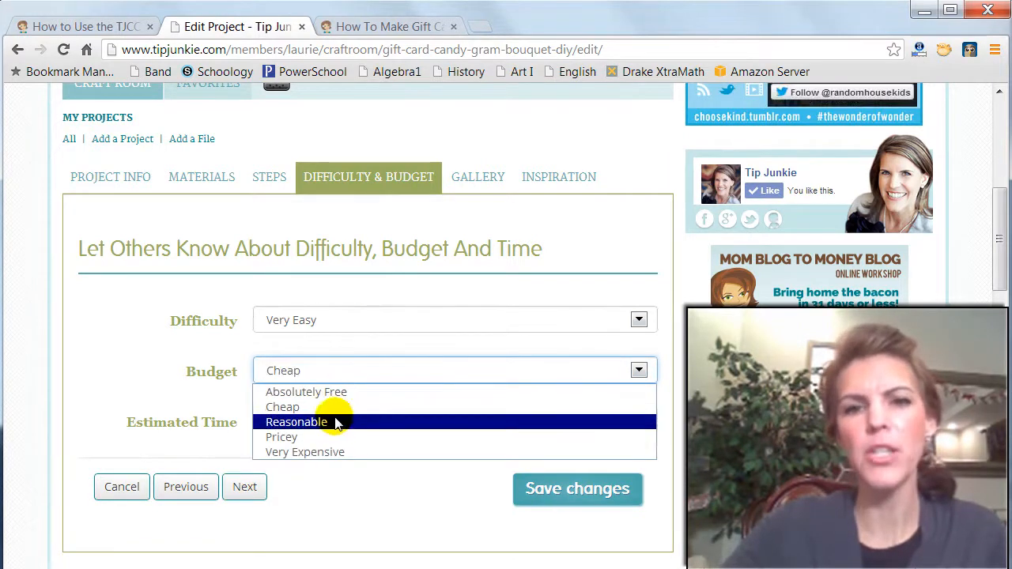
click(336, 419)
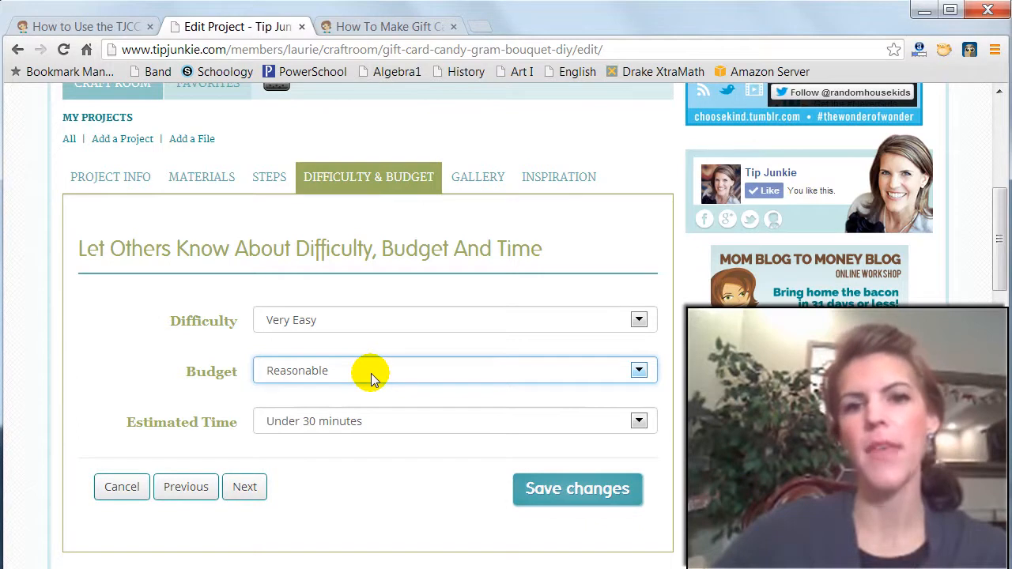
click(371, 373)
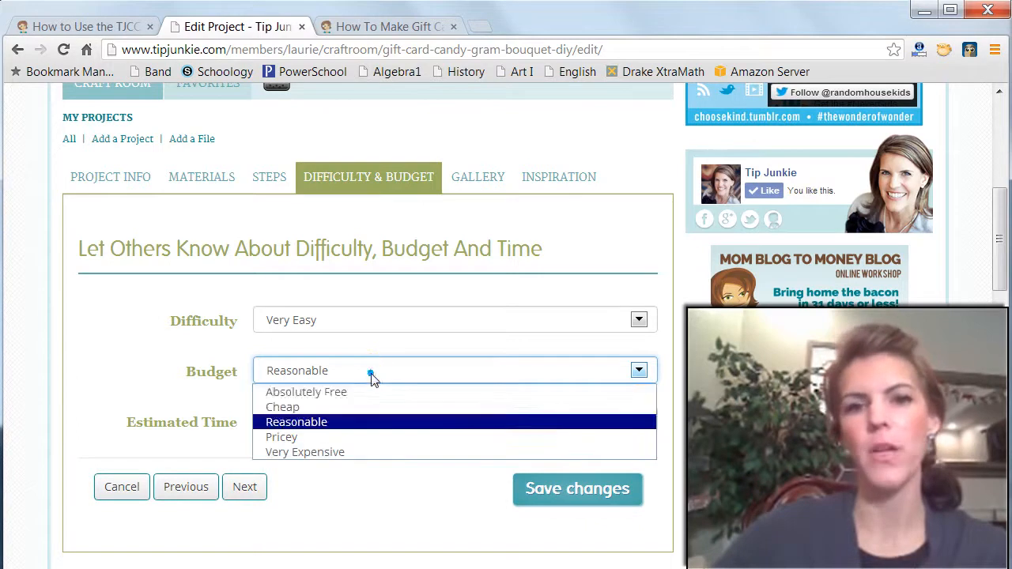
click(352, 424)
- Set the estimated time to 1-2 hours and advance to the Gallery section
click(388, 422)
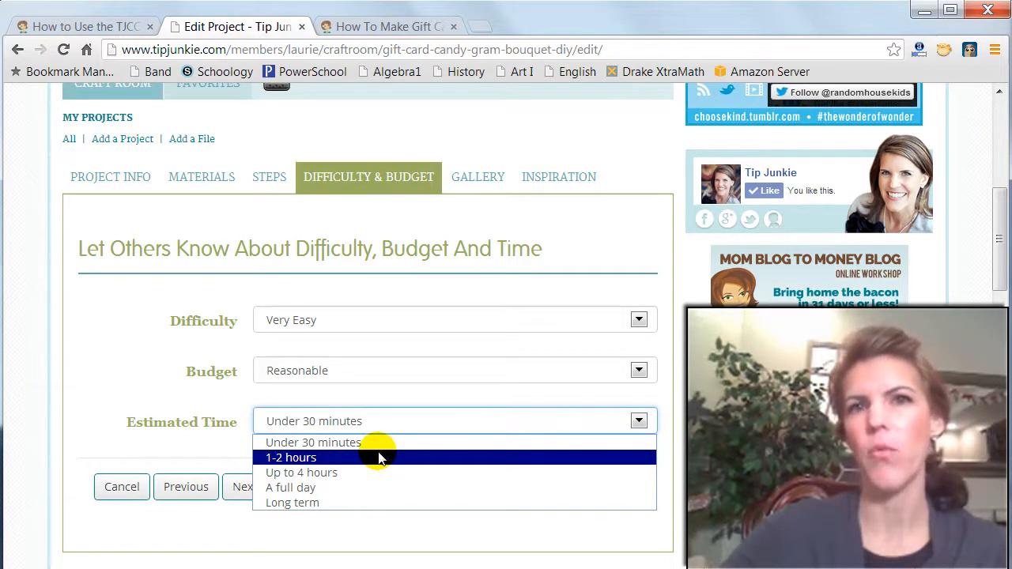
click(378, 457)
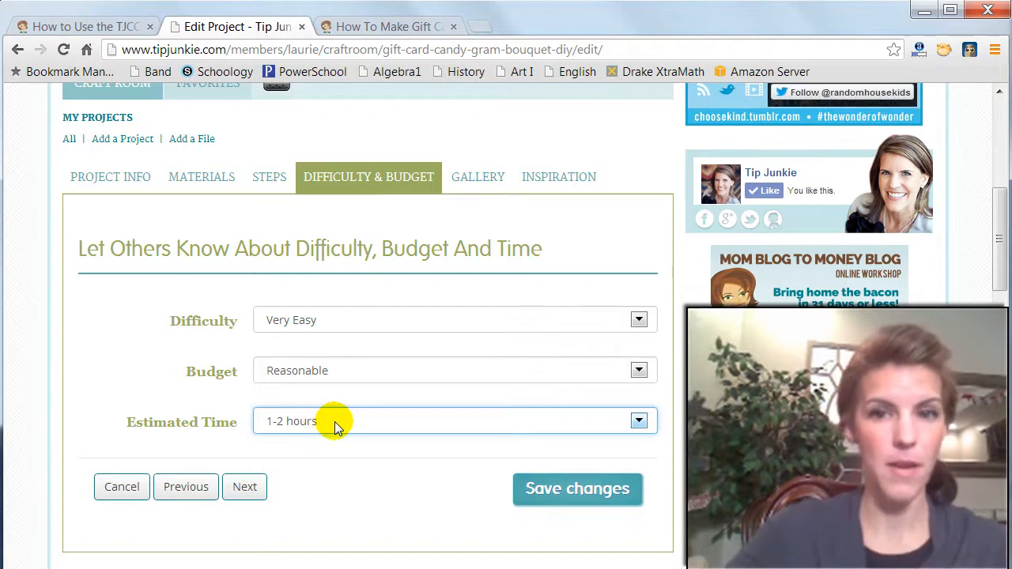
click(250, 490)
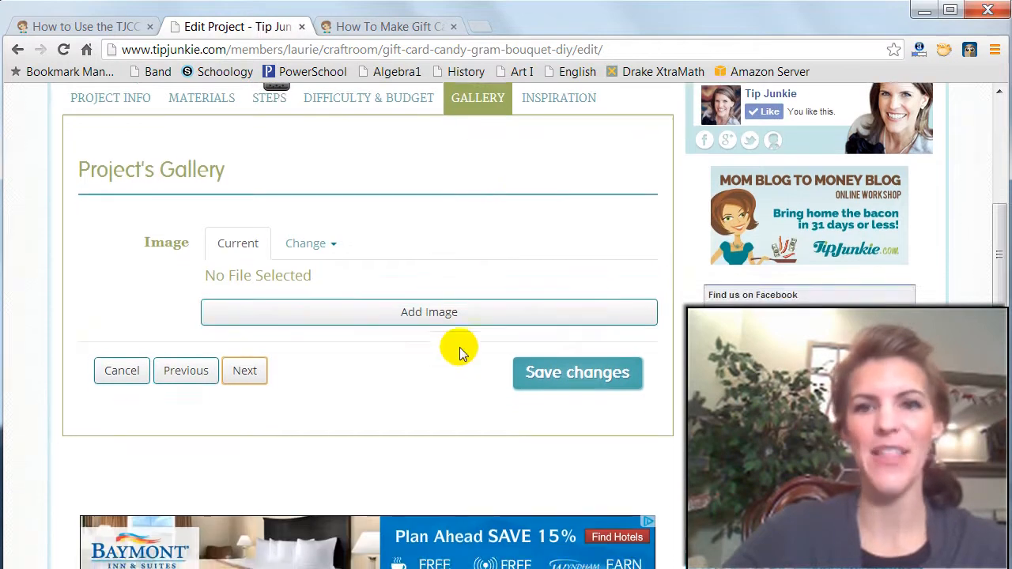
- Upload Gift Card Bouguet_Gallery2.JPG from the _Candy Gram folder as the project's gallery image
scroll(462, 358, up, 1)
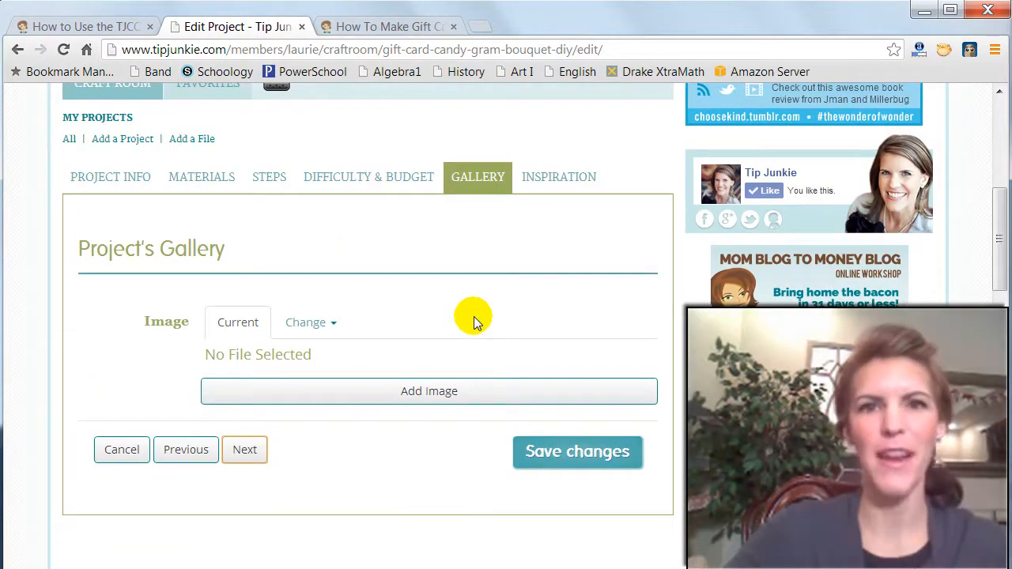
click(331, 322)
click(330, 353)
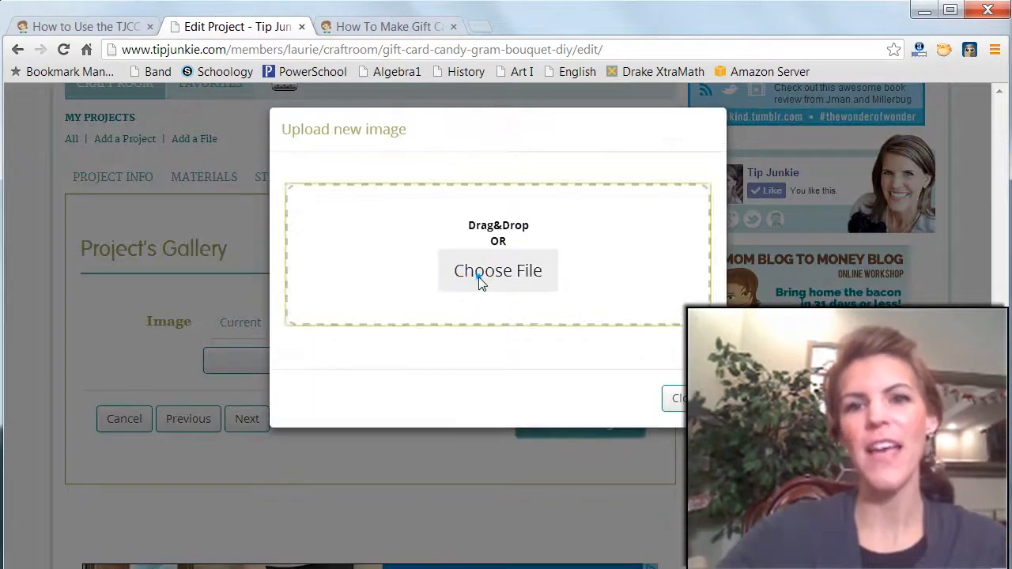
click(479, 277)
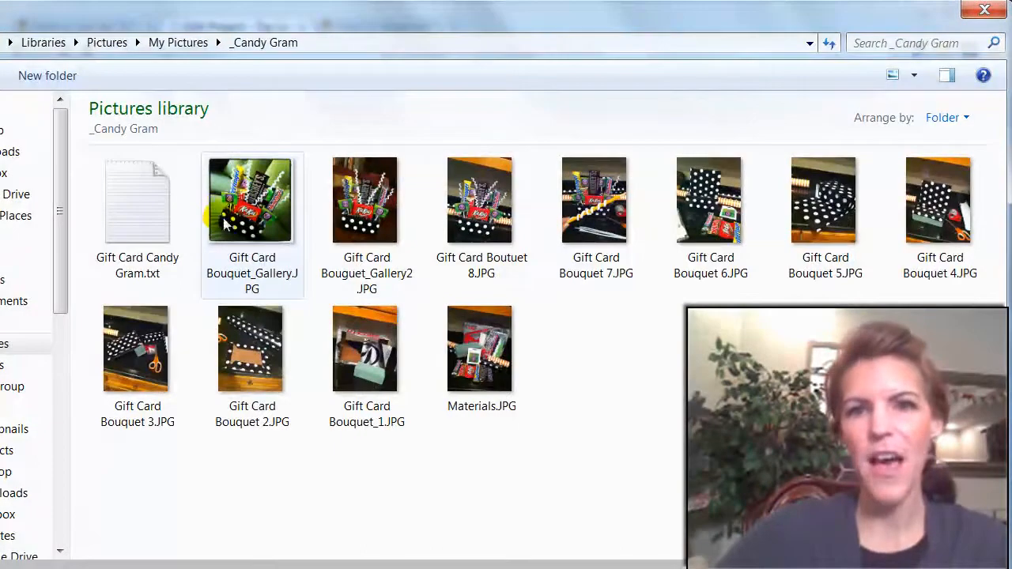
click(385, 227)
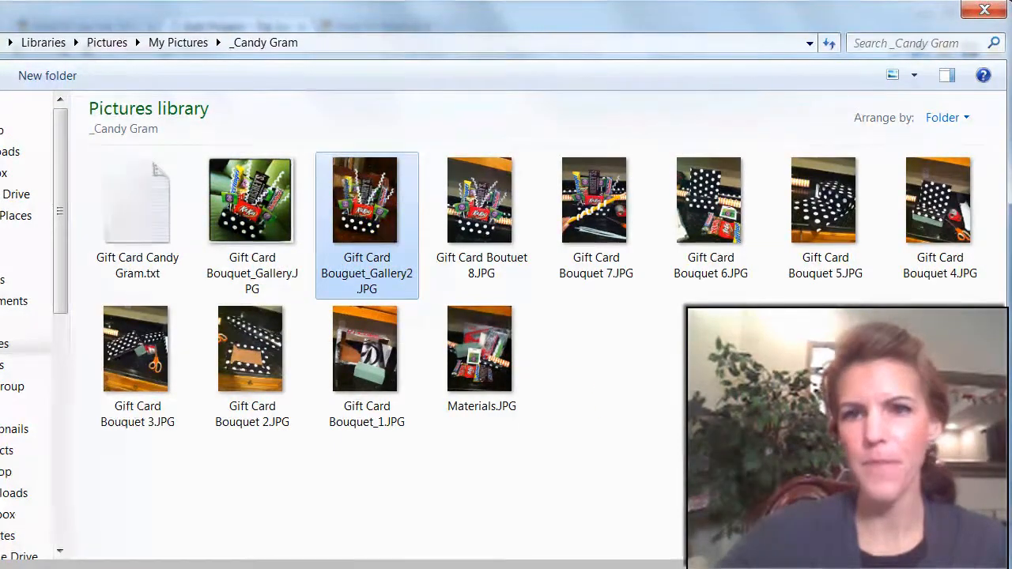
key(Return)
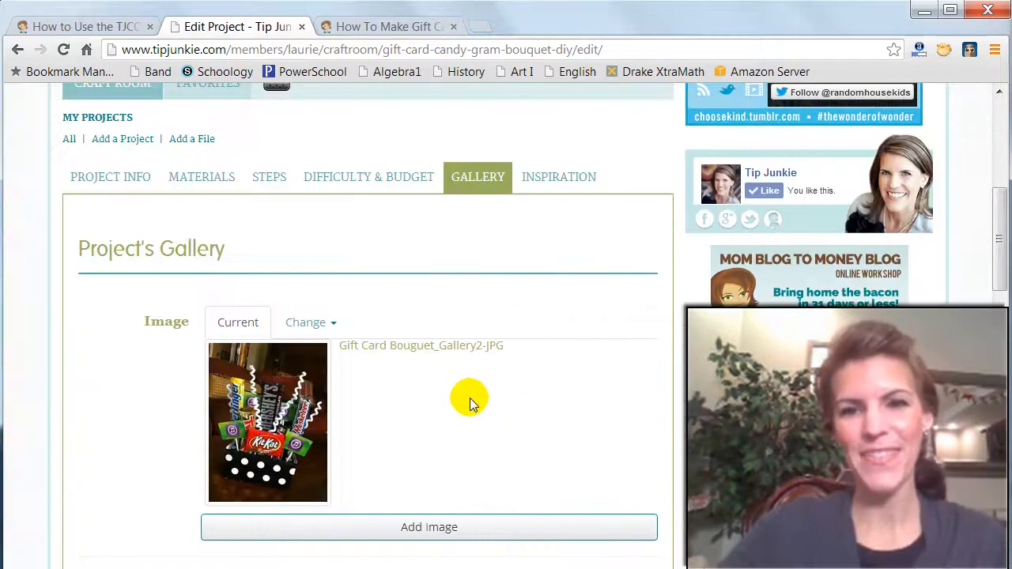
- Add the uploaded image to the project's gallery and advance to the Inspiration section
scroll(466, 411, down, 2)
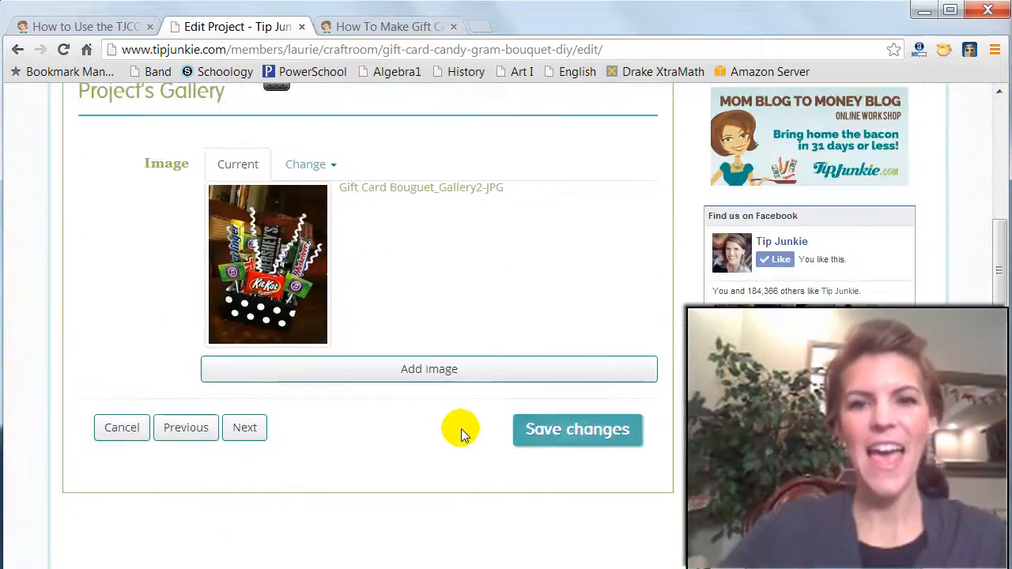
click(426, 376)
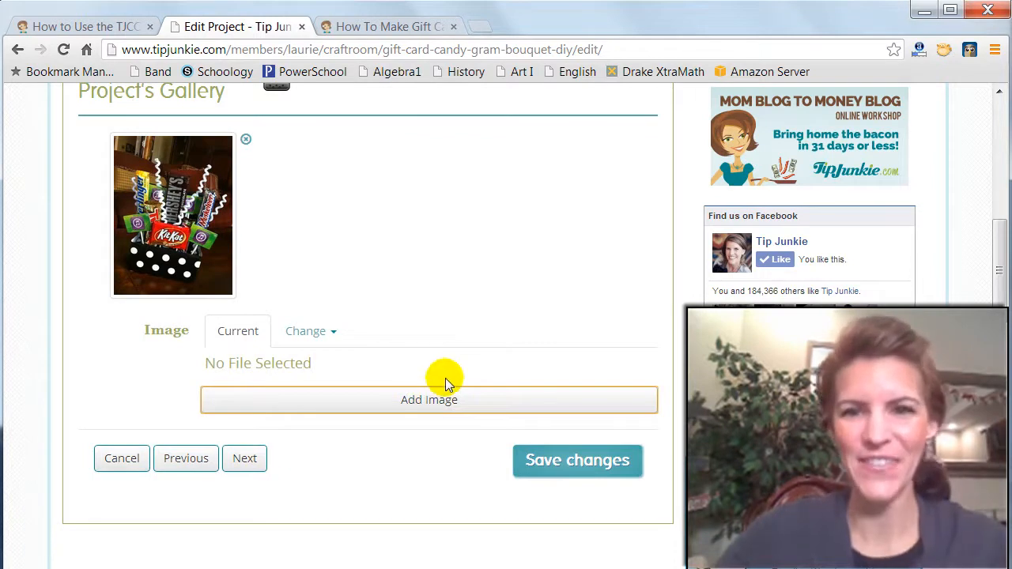
scroll(445, 378, up, 1)
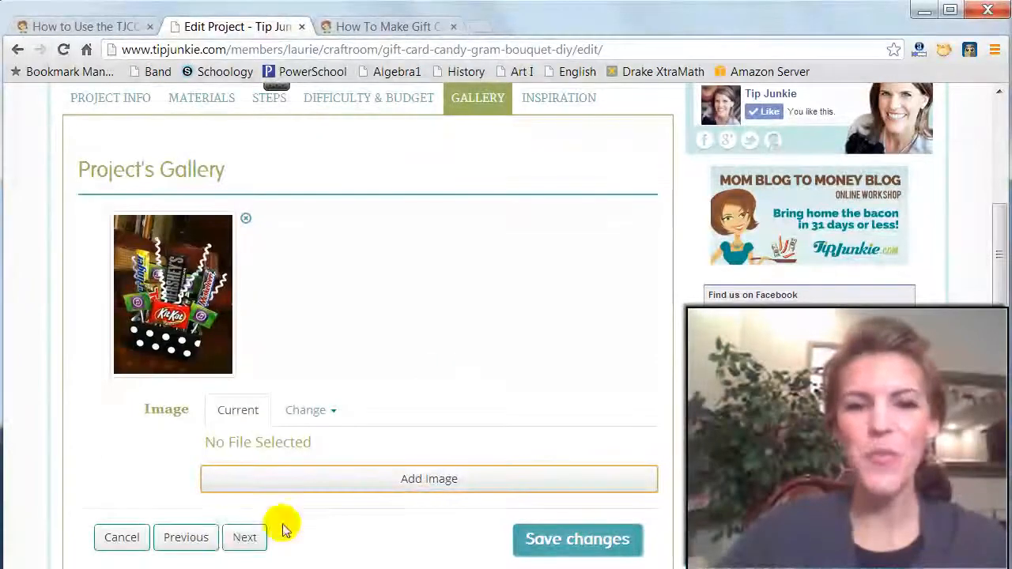
click(245, 539)
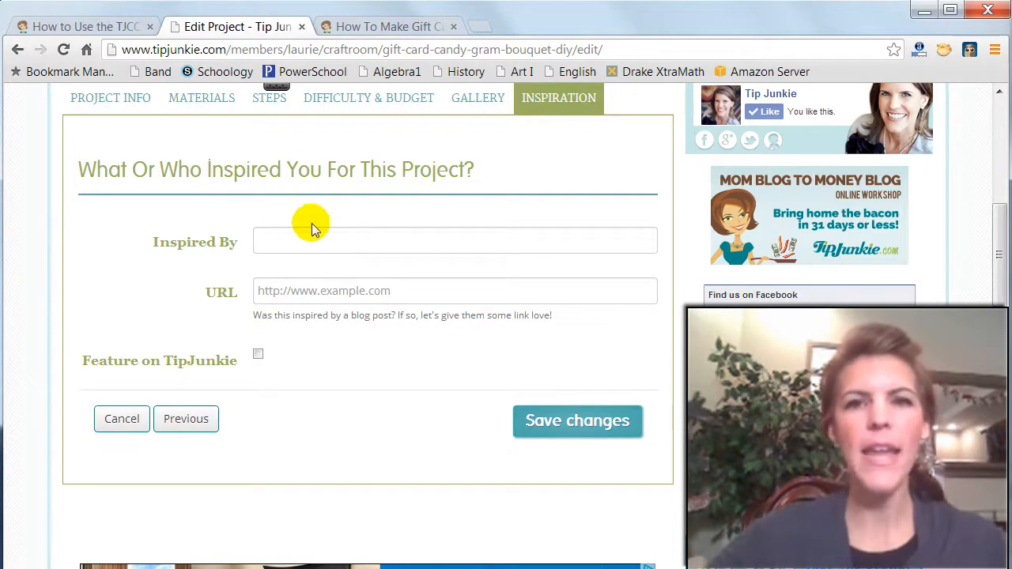
- Copy the web address of the How To Make Gift Card Candy Gram Bouquet tutorial into the project's inspiration URL
click(390, 26)
scroll(519, 305, down, 4)
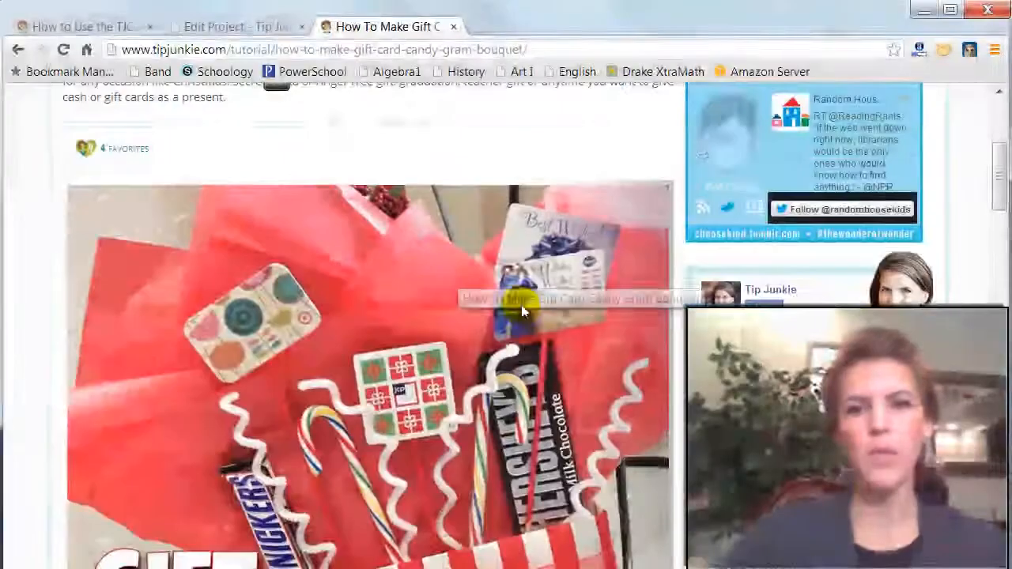
scroll(537, 336, down, 1)
scroll(538, 335, down, 1)
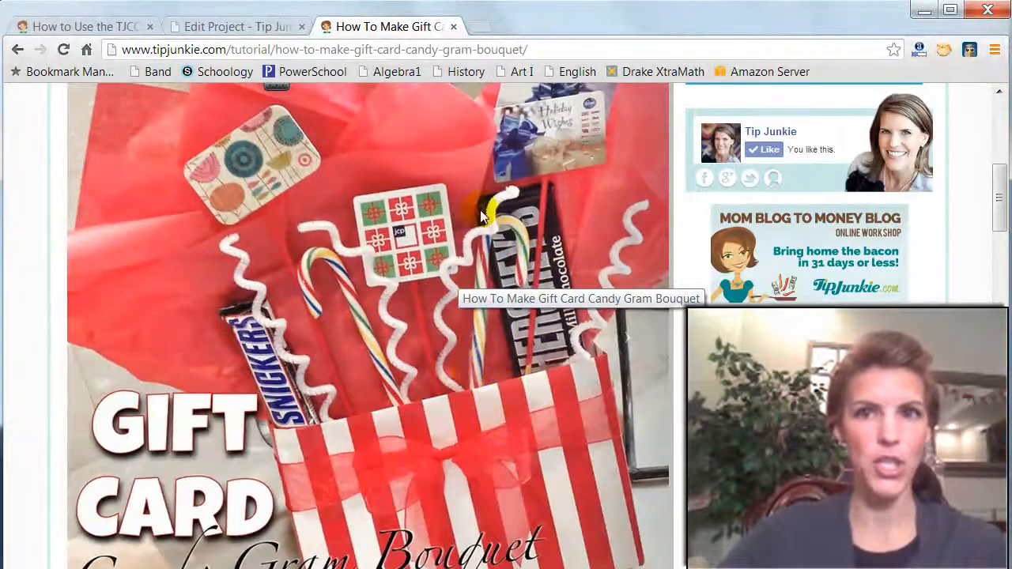
click(551, 49)
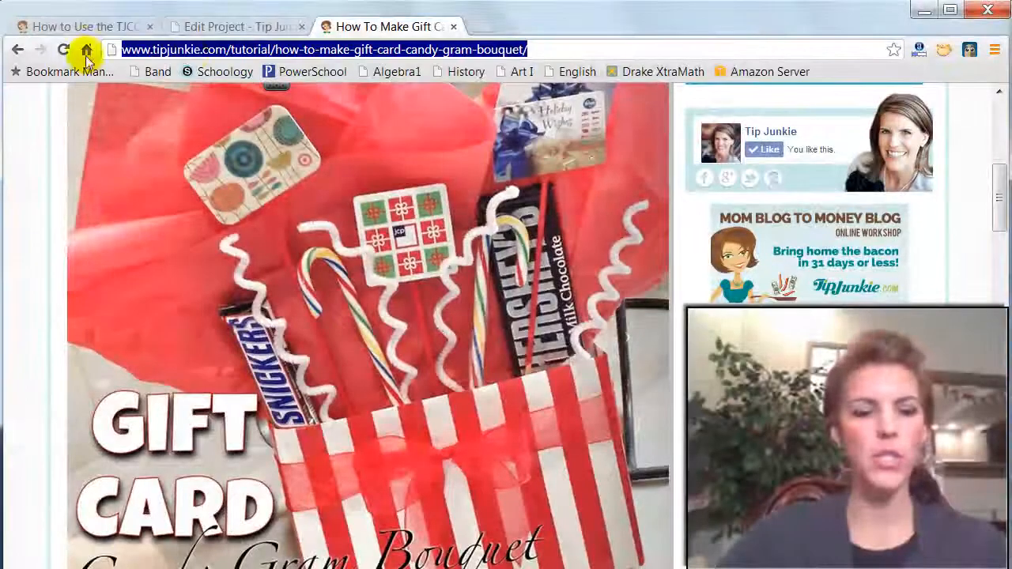
drag(541, 49, 115, 43)
key(ctrl+c)
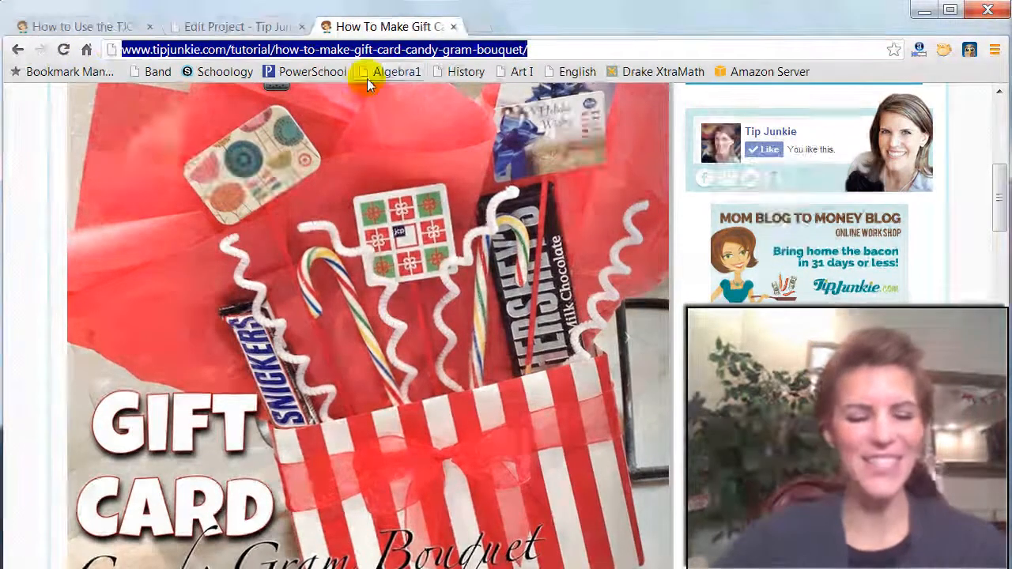
click(235, 27)
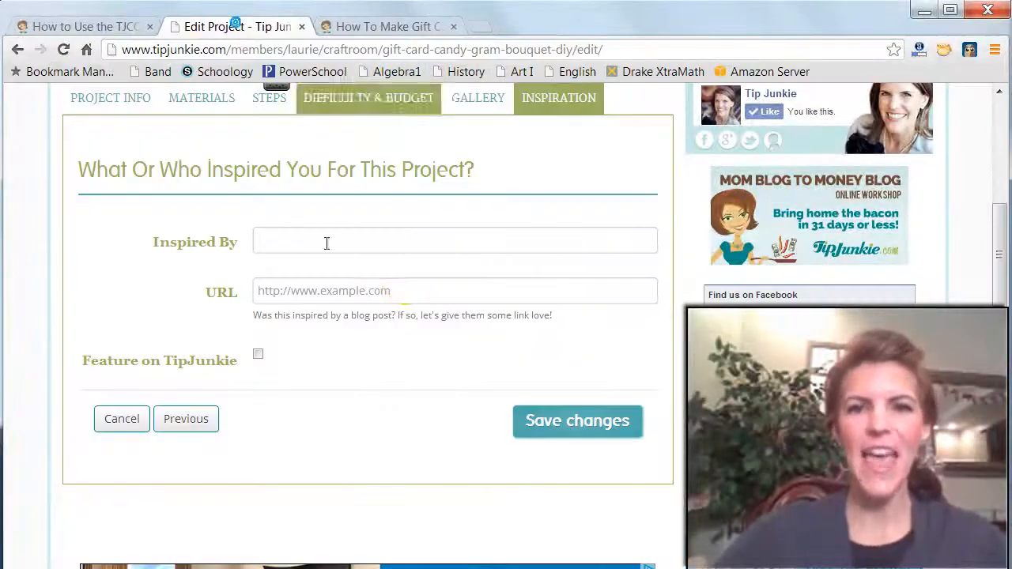
click(402, 289)
key(ctrl+v)
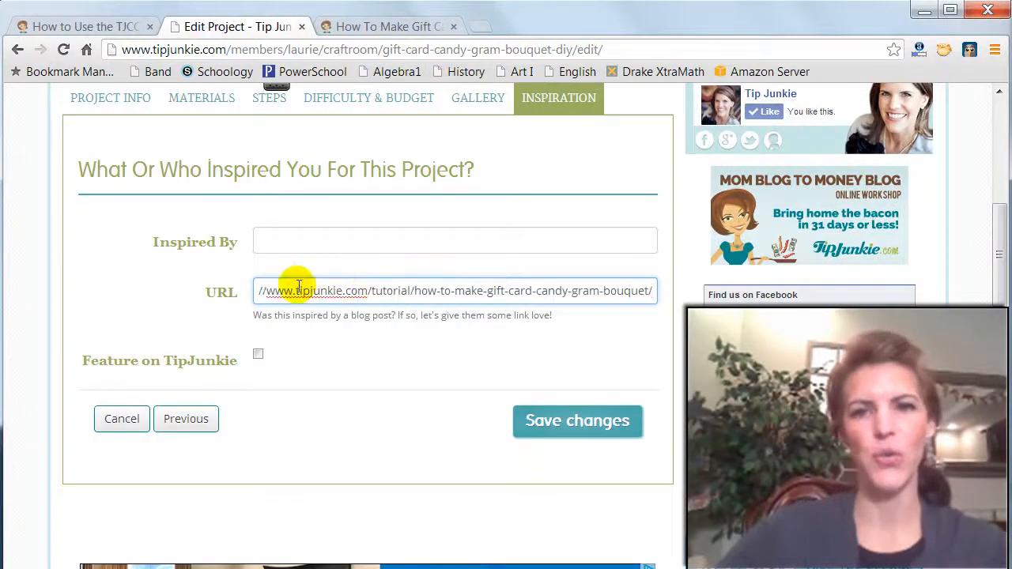
key(Home)
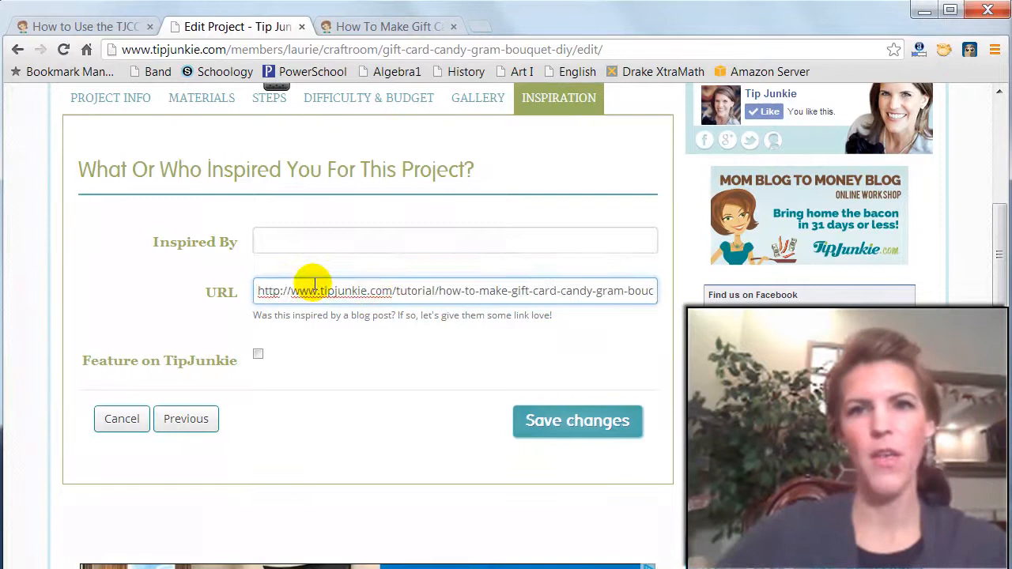
- Copy the tutorial's title "How To Make Gift Card Candy Gram Bouquet" into the project's Inspired By field
click(363, 27)
scroll(451, 218, up, 2)
scroll(451, 218, up, 2)
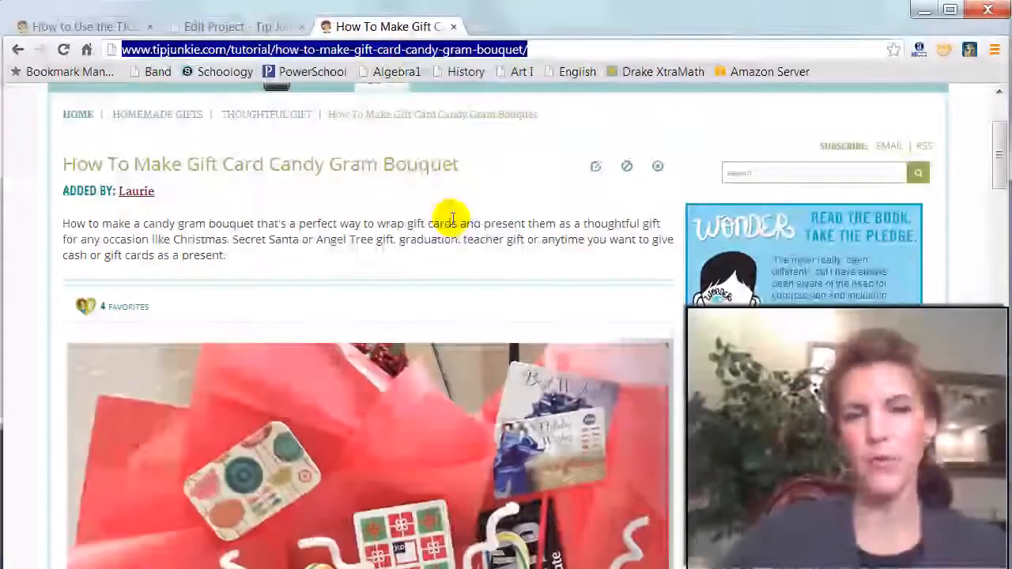
drag(462, 163, 67, 166)
key(ctrl+c)
scroll(419, 210, up, 2)
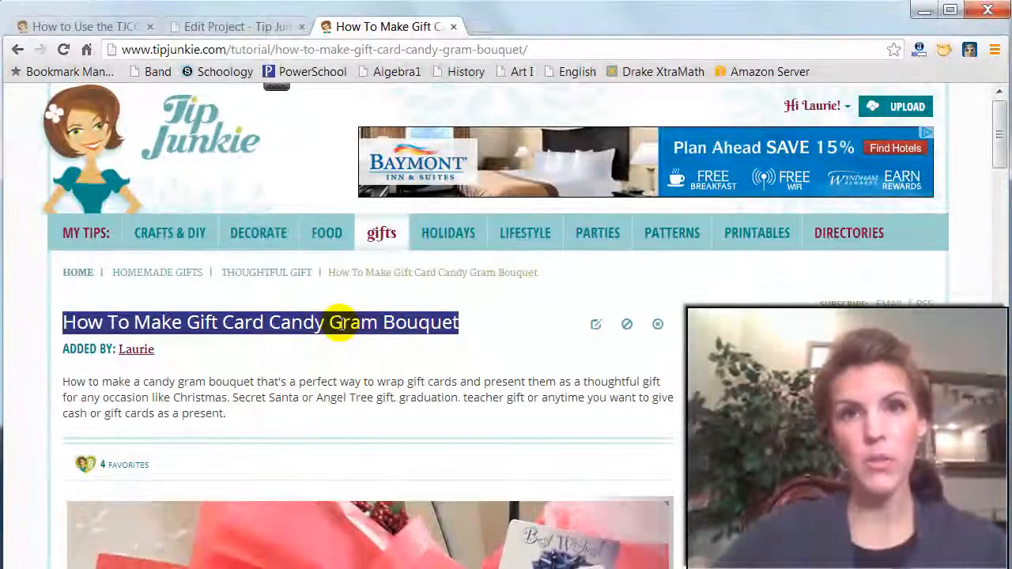
click(242, 29)
click(300, 244)
key(ctrl+v)
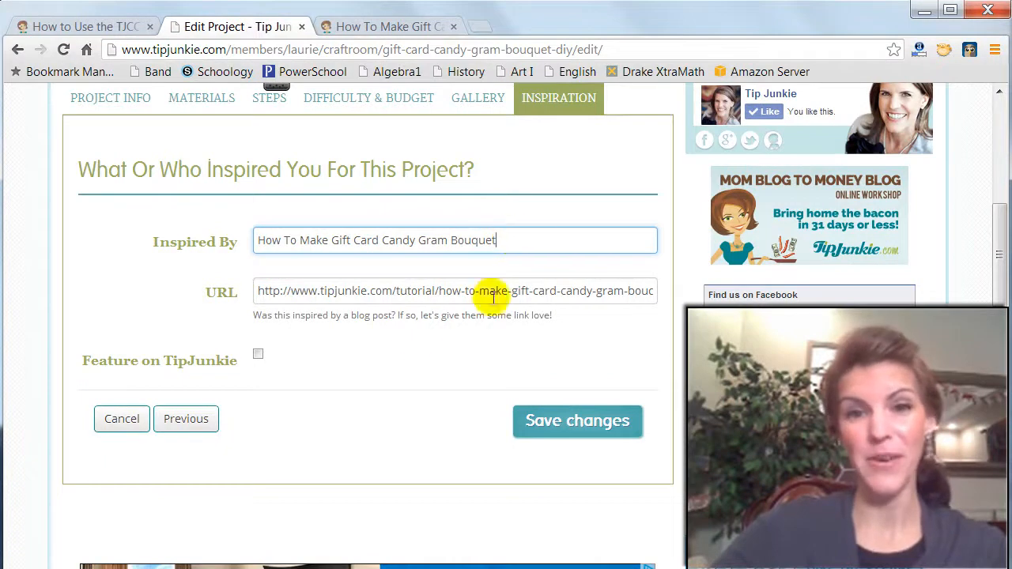
- Enable the Feature on TipJunkie option for the project and save the changes
click(258, 354)
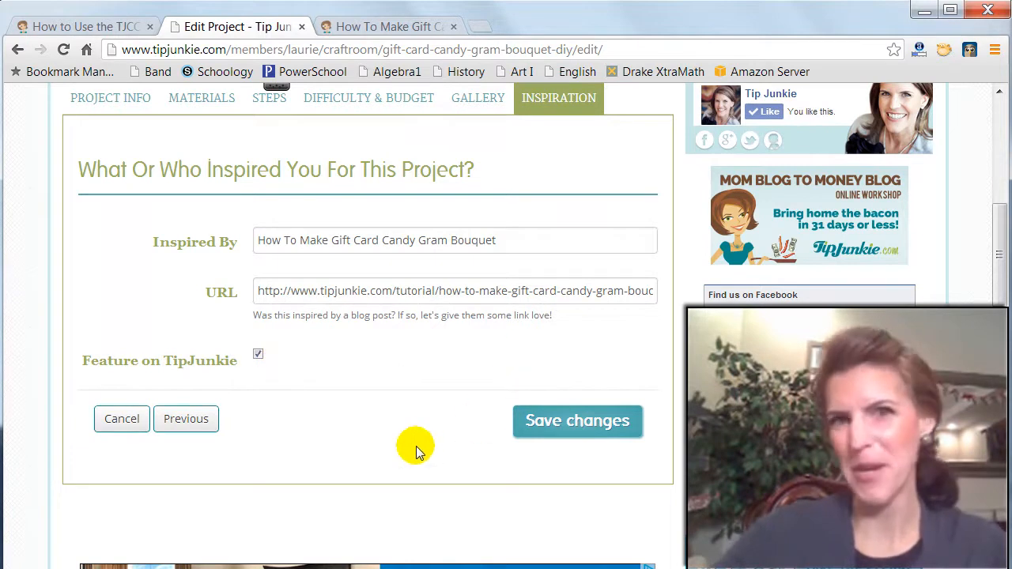
click(587, 427)
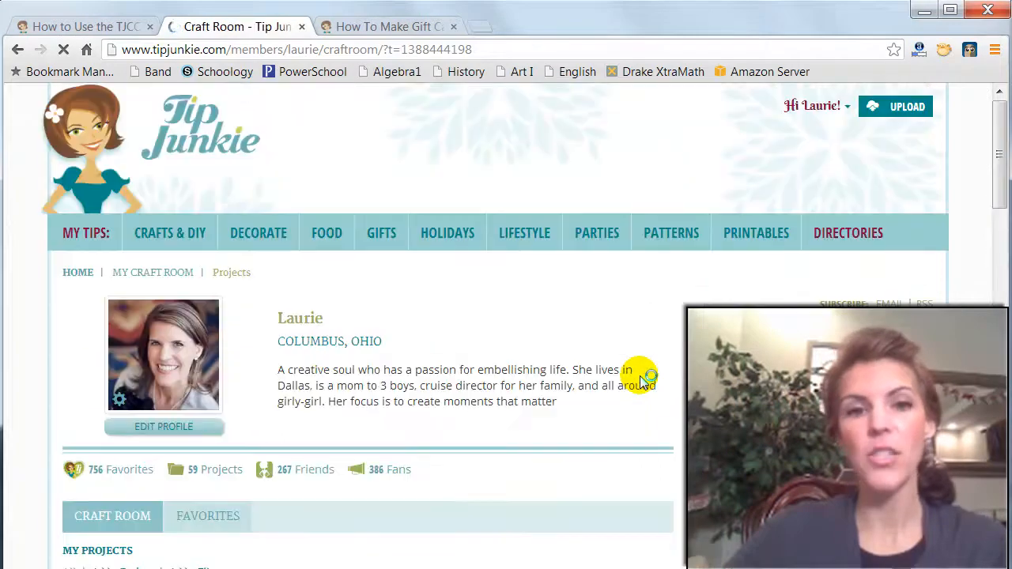
- Publish the Gift Card Candy Gram Bouquet {DIY} project from the craft room's project list and check its status
scroll(641, 380, down, 3)
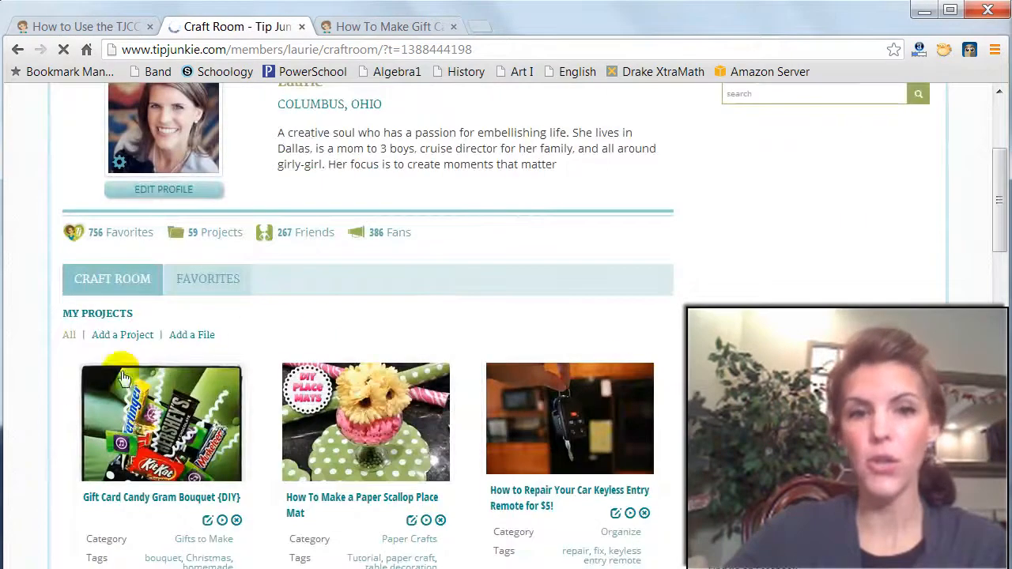
scroll(190, 406, up, 3)
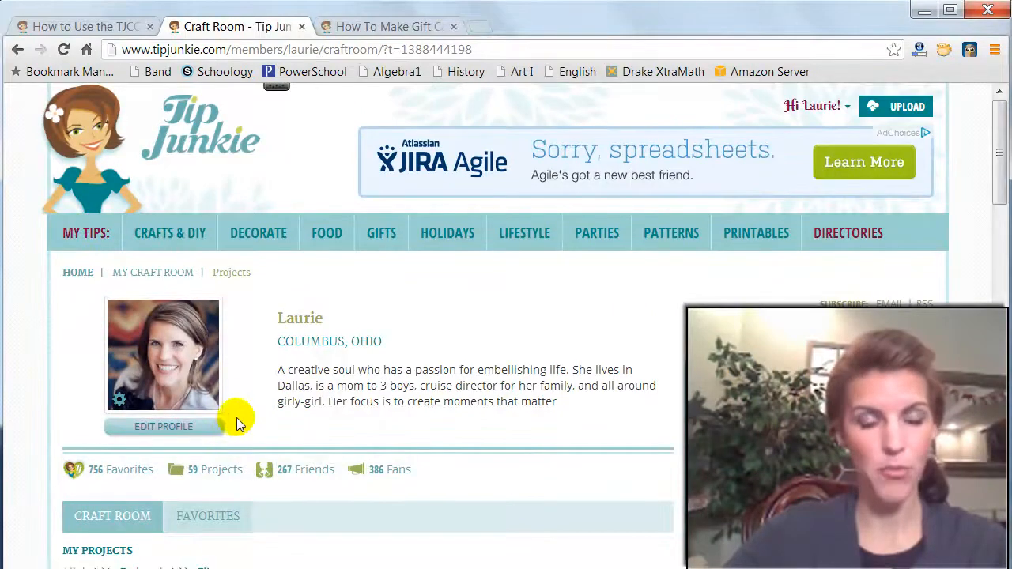
scroll(234, 428, down, 3)
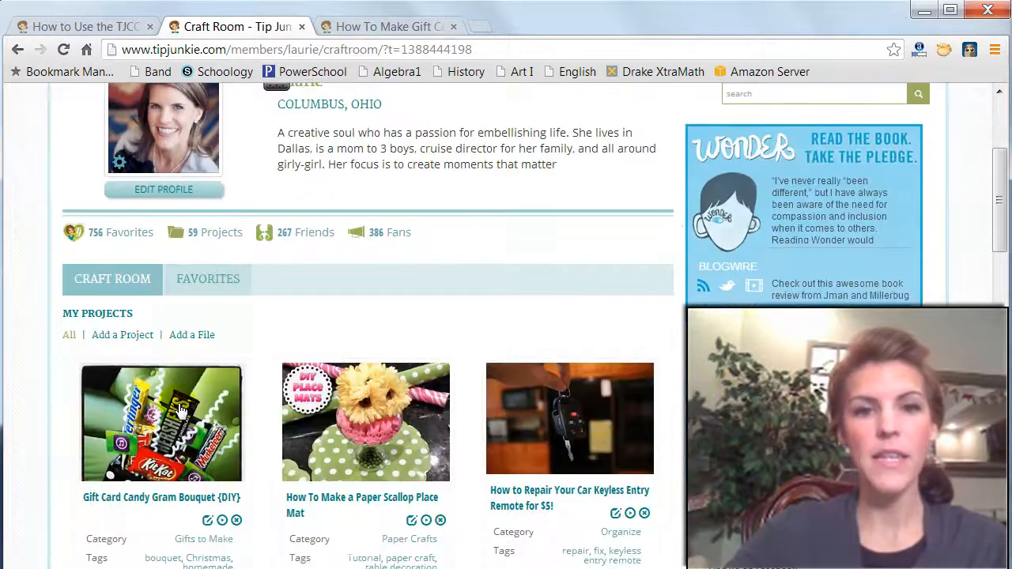
click(198, 384)
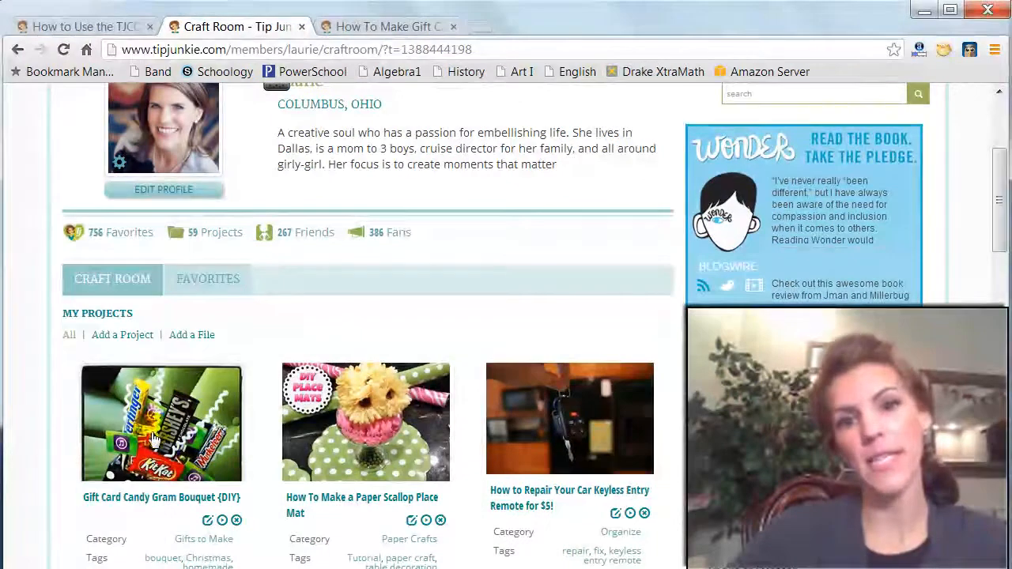
scroll(170, 474, down, 1)
triple_click(210, 506)
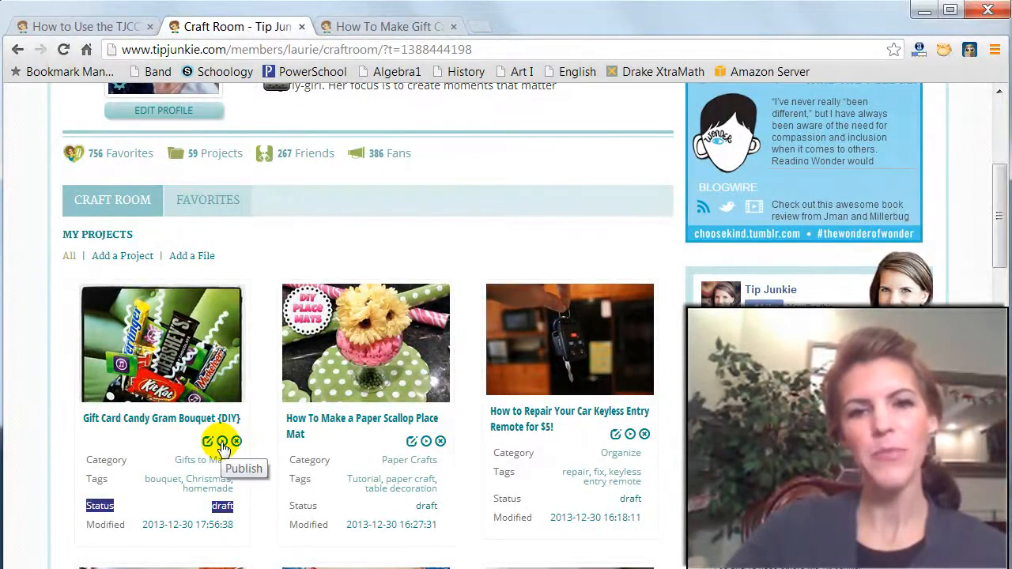
click(223, 448)
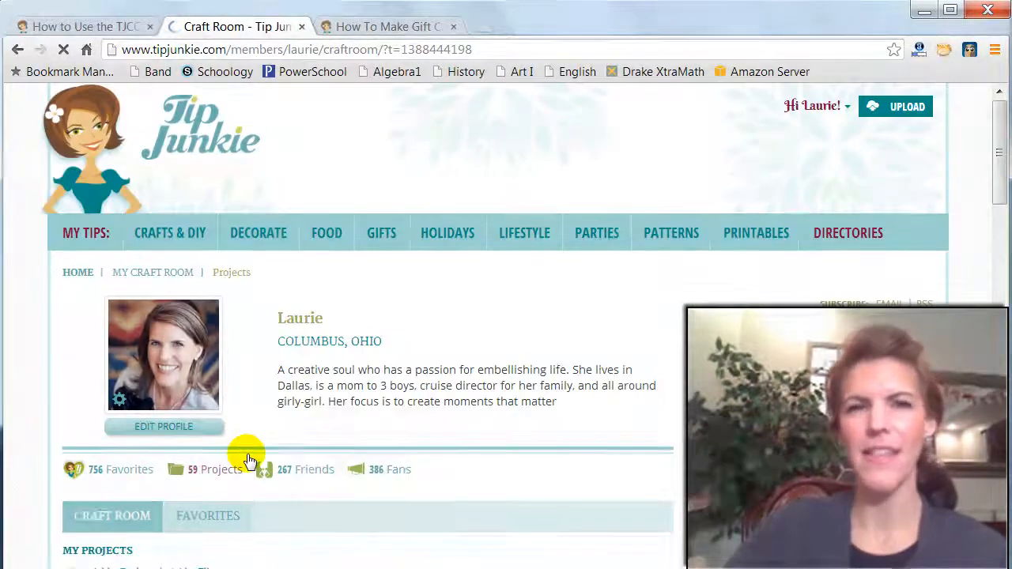
scroll(267, 445, down, 3)
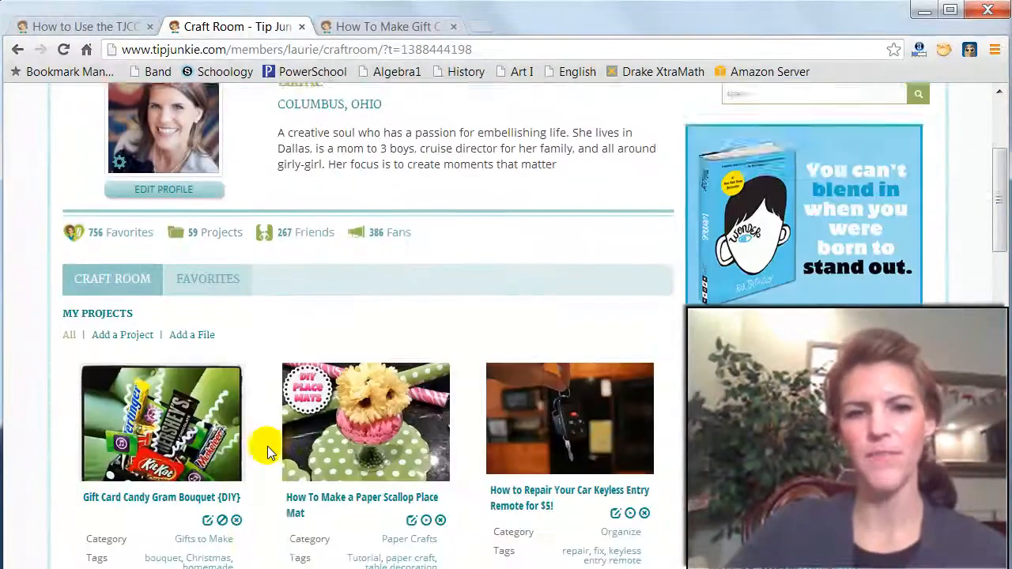
drag(235, 427, 190, 430)
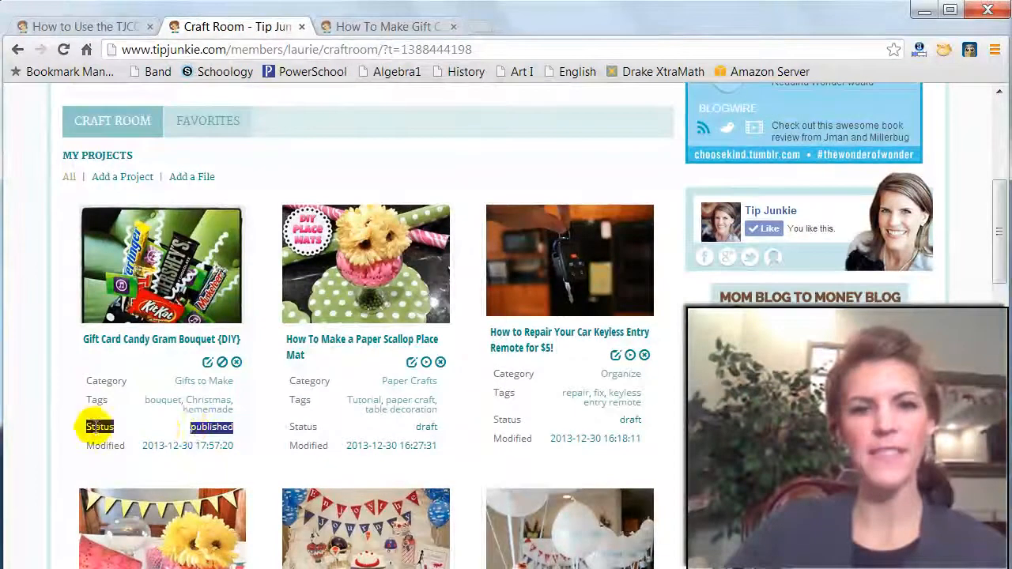
- Open the Gift Card Candy Gram Bouquet {DIY} project page in a separate tab and review its gallery, materials, inspiration, instructions and comments section
middle_click(141, 344)
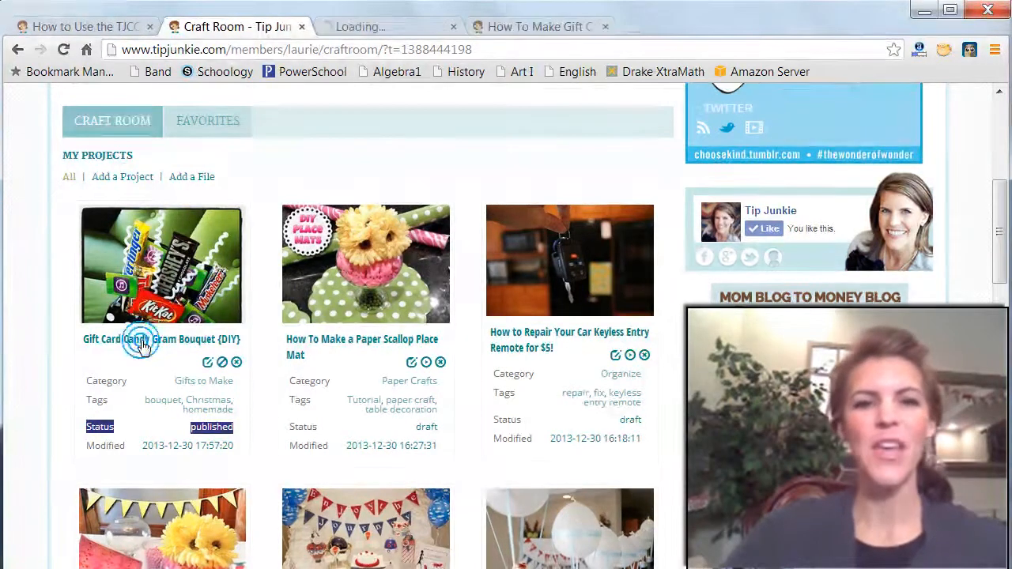
click(386, 24)
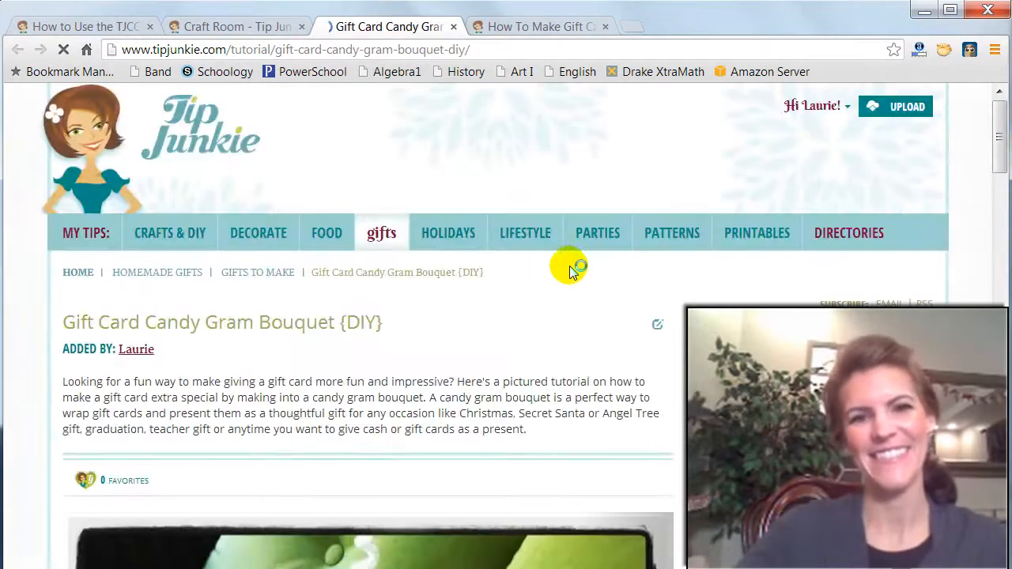
scroll(636, 296, down, 3)
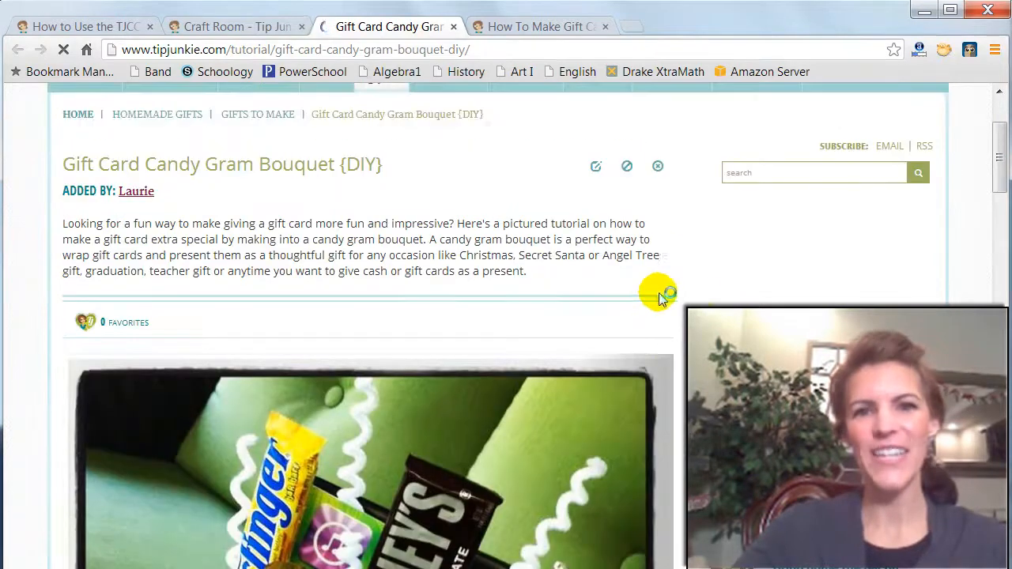
scroll(699, 299, down, 3)
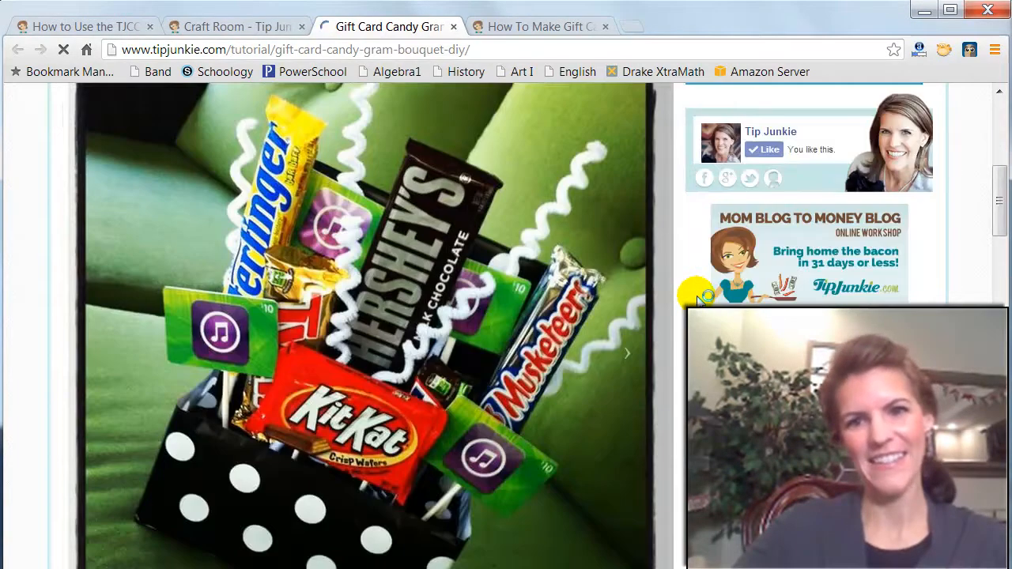
scroll(699, 299, down, 4)
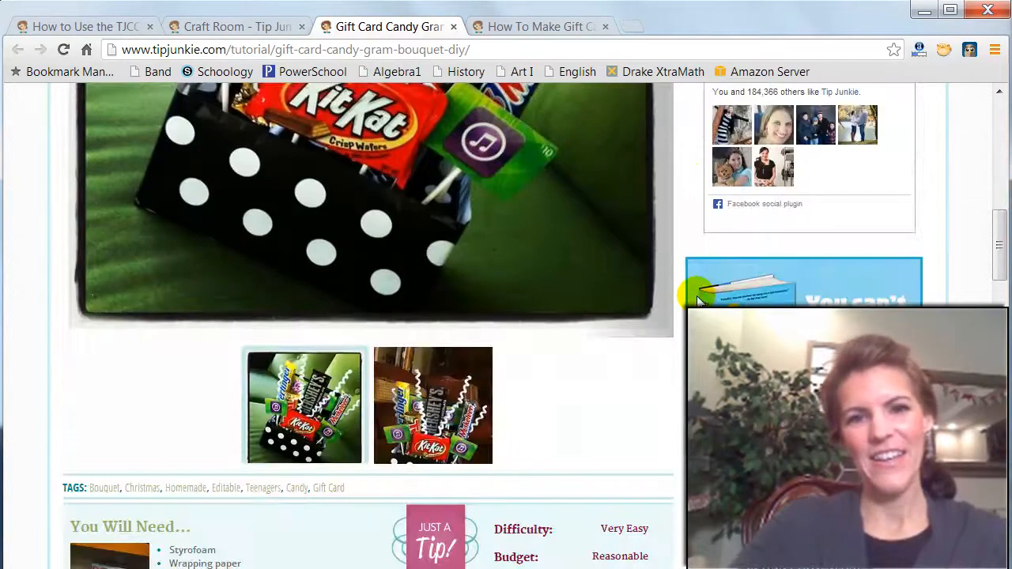
scroll(699, 299, down, 3)
scroll(700, 298, down, 3)
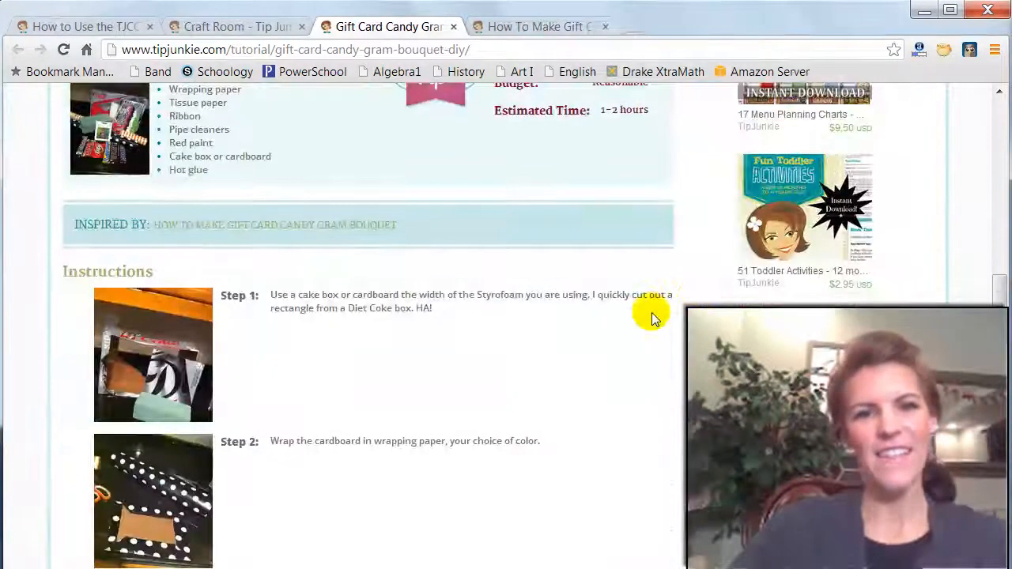
scroll(651, 313, down, 6)
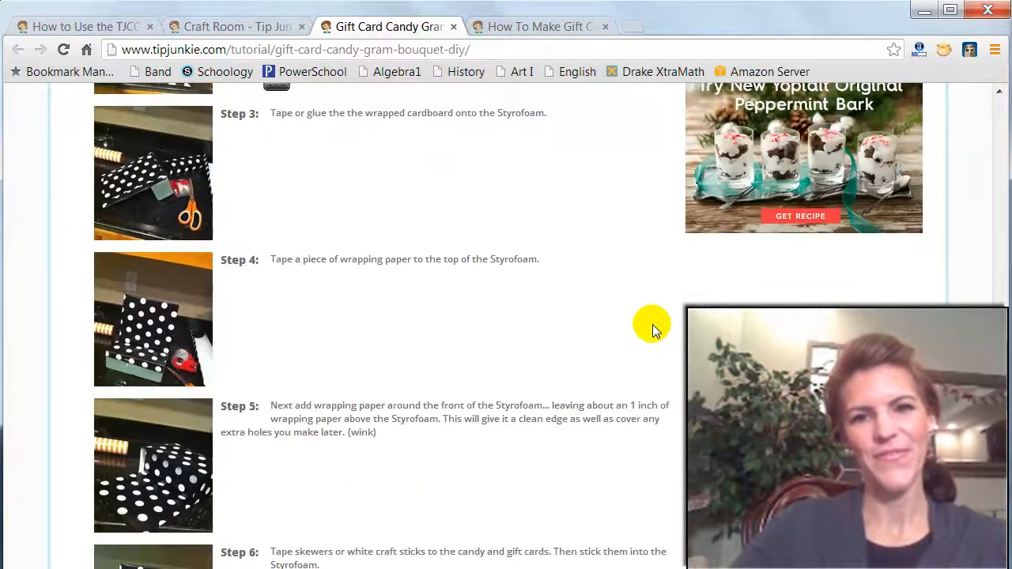
scroll(652, 324, down, 6)
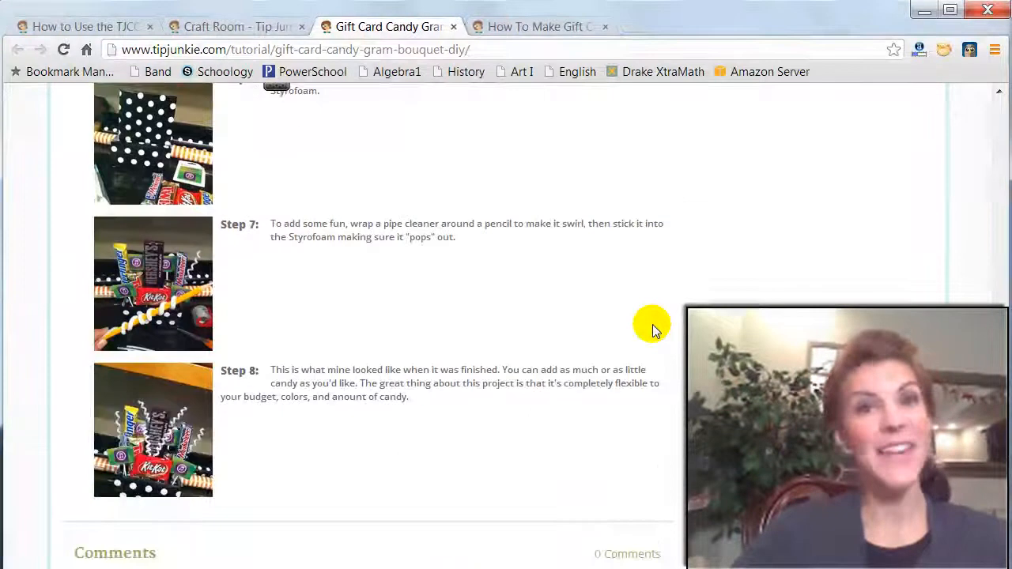
scroll(652, 324, down, 2)
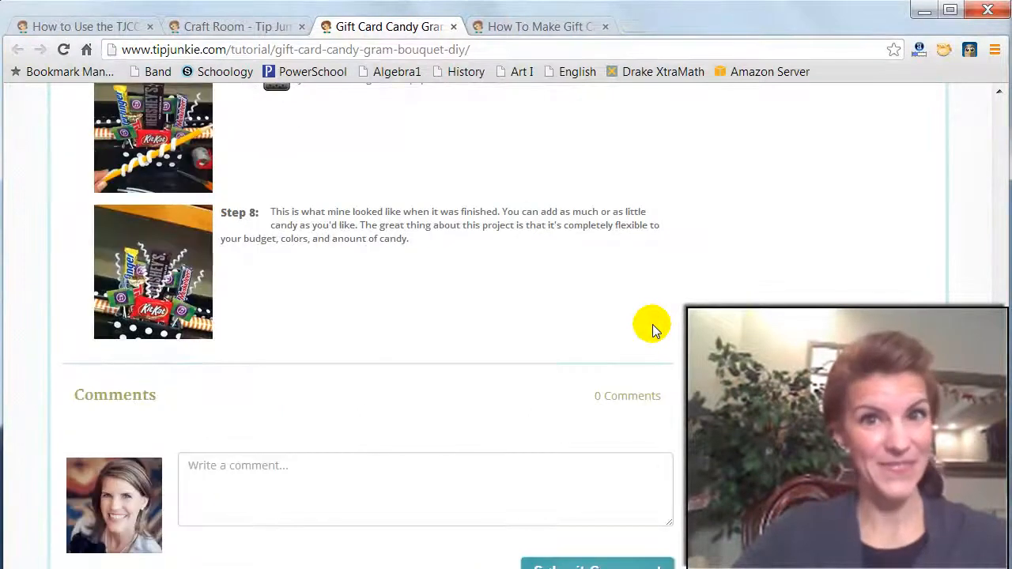
scroll(652, 324, up, 20)
scroll(652, 324, up, 6)
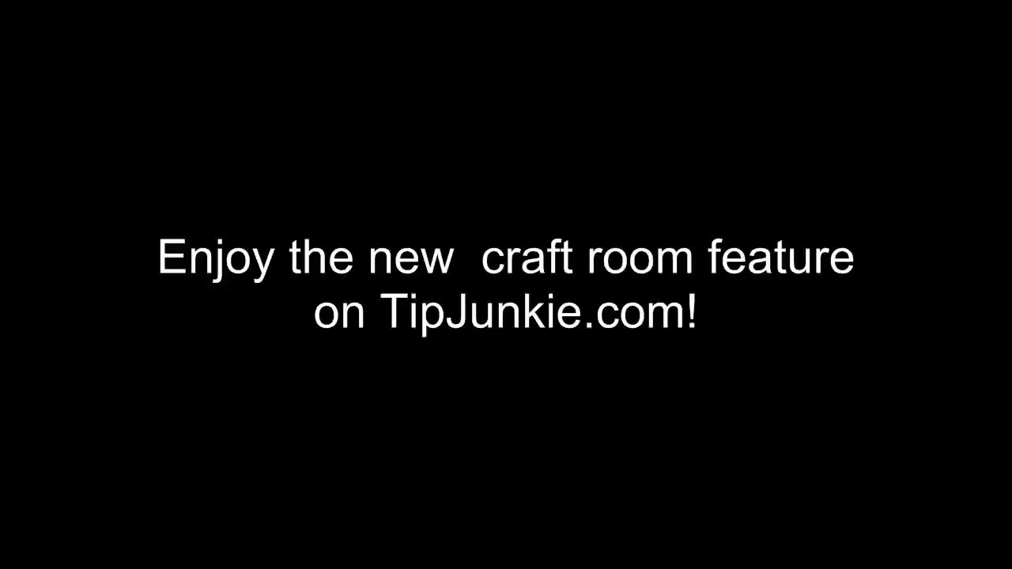